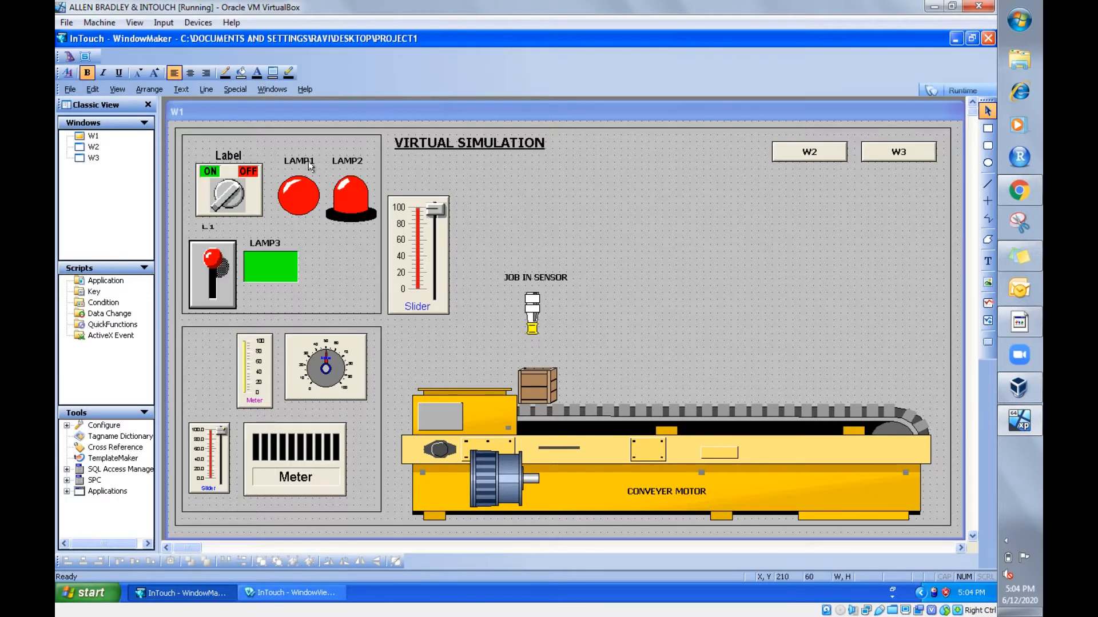
- Review the expression and blink settings of LAMP1 in its Light Wizard
click(303, 199)
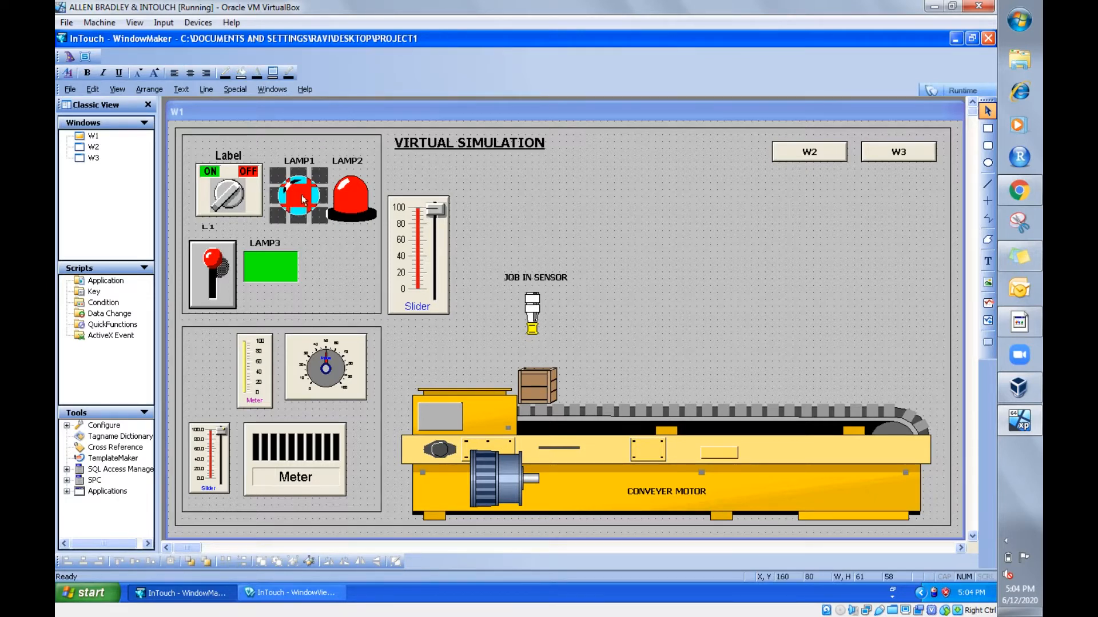
double_click(303, 199)
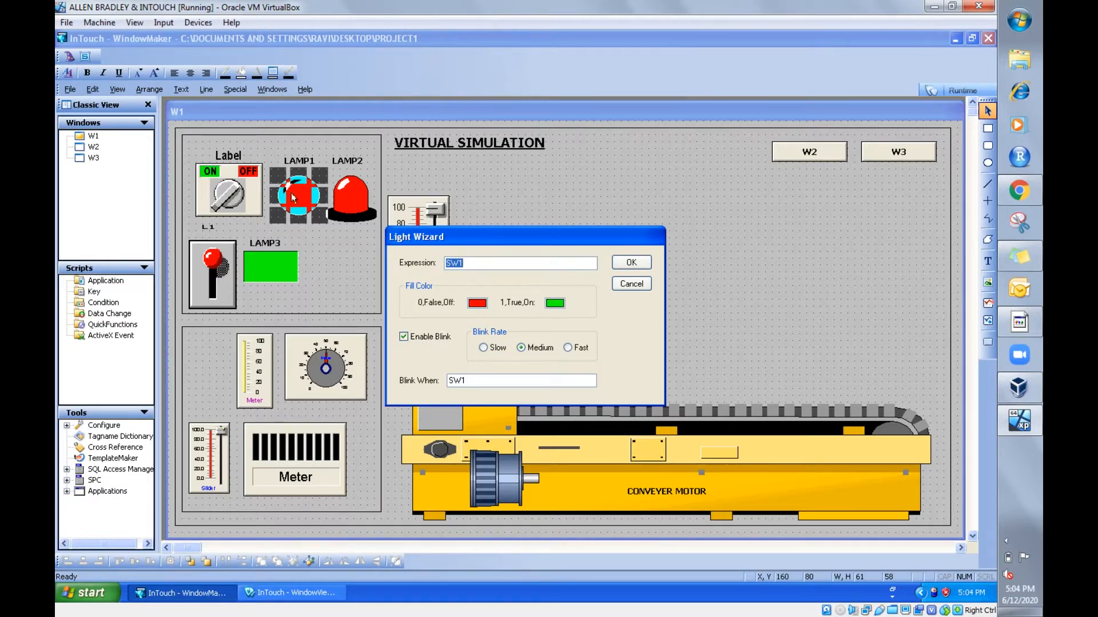
click(472, 267)
click(631, 262)
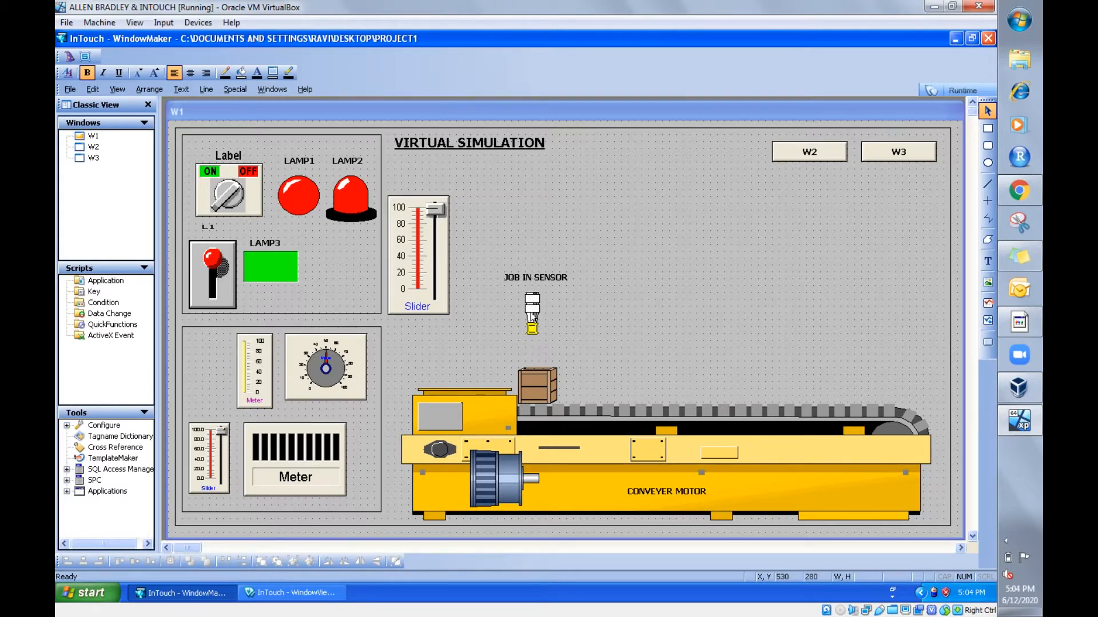
- Move the ON/OFF rotary switch out of the lamp panel to just above the JOB IN SENSOR label
click(236, 201)
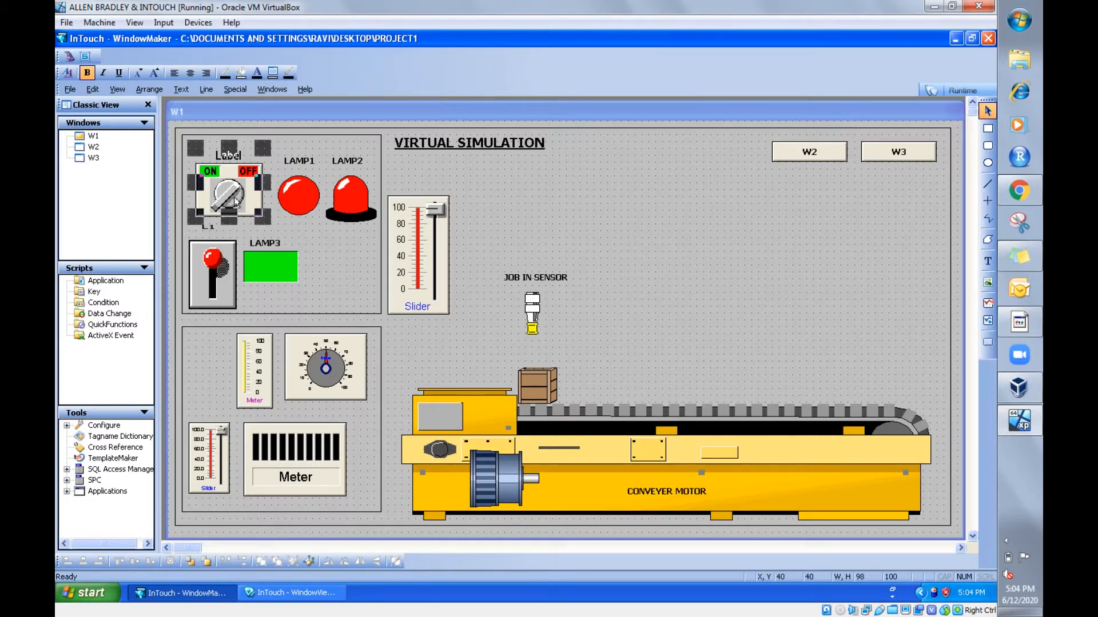
drag(236, 201, 530, 240)
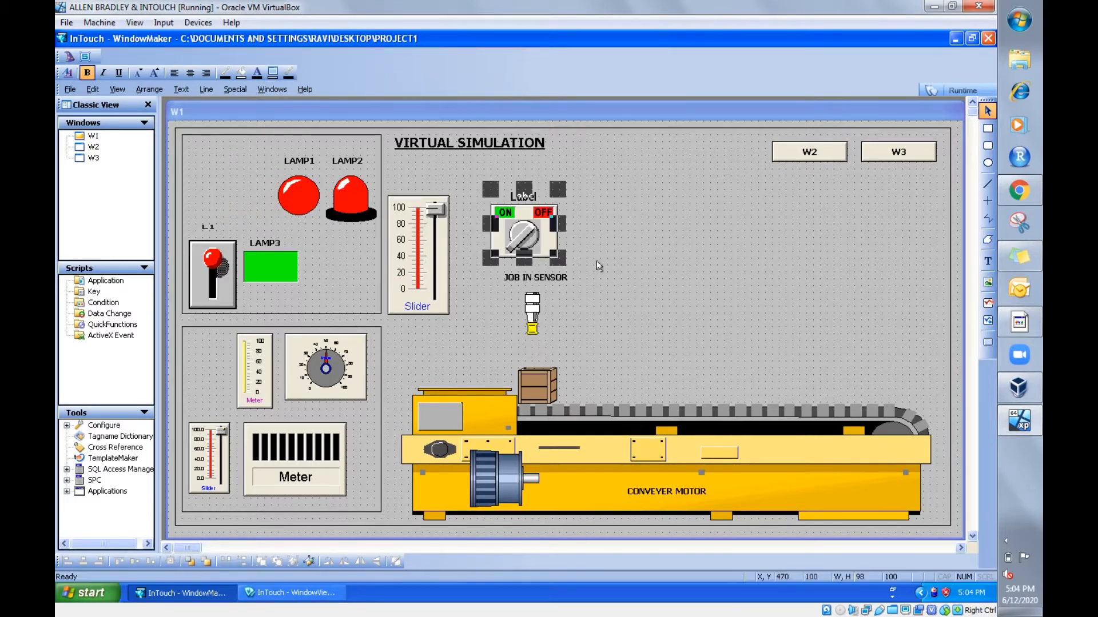
click(642, 251)
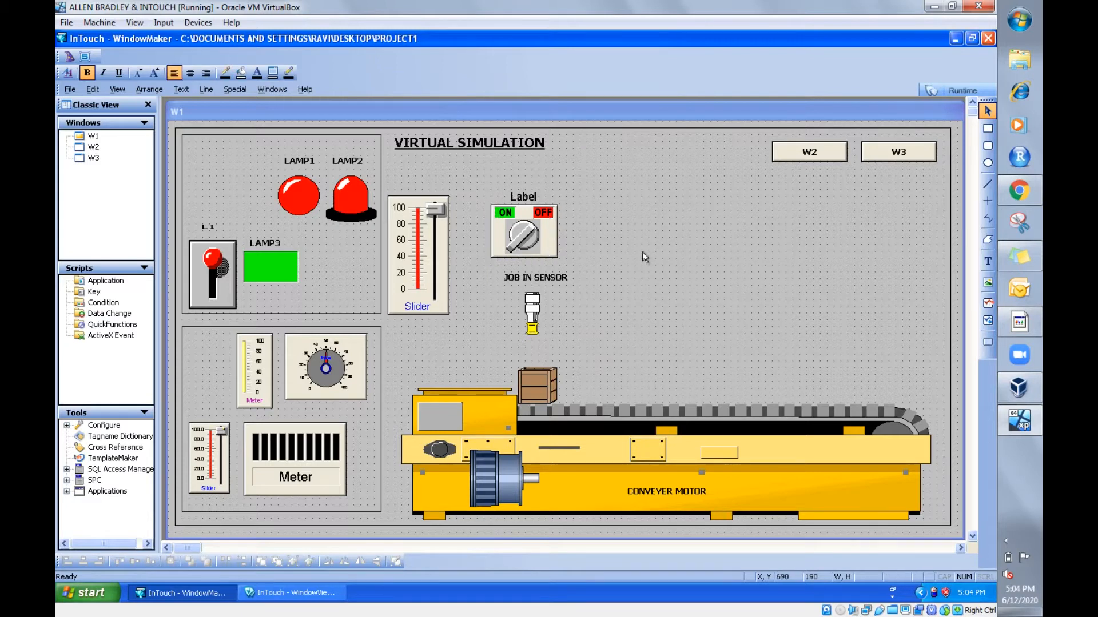
click(527, 240)
click(532, 311)
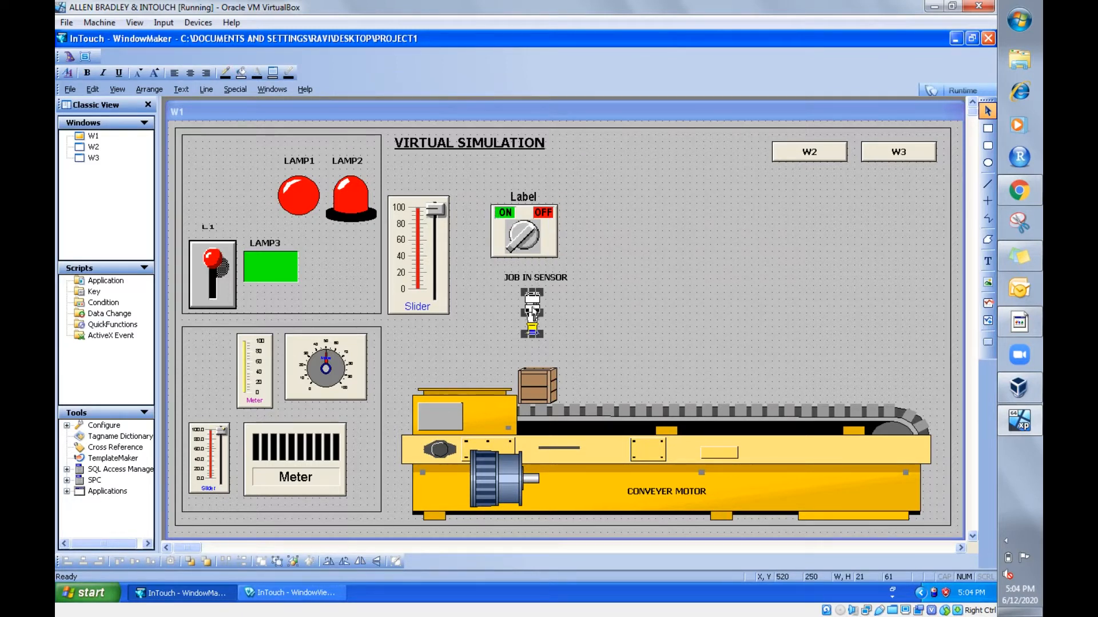
click(626, 331)
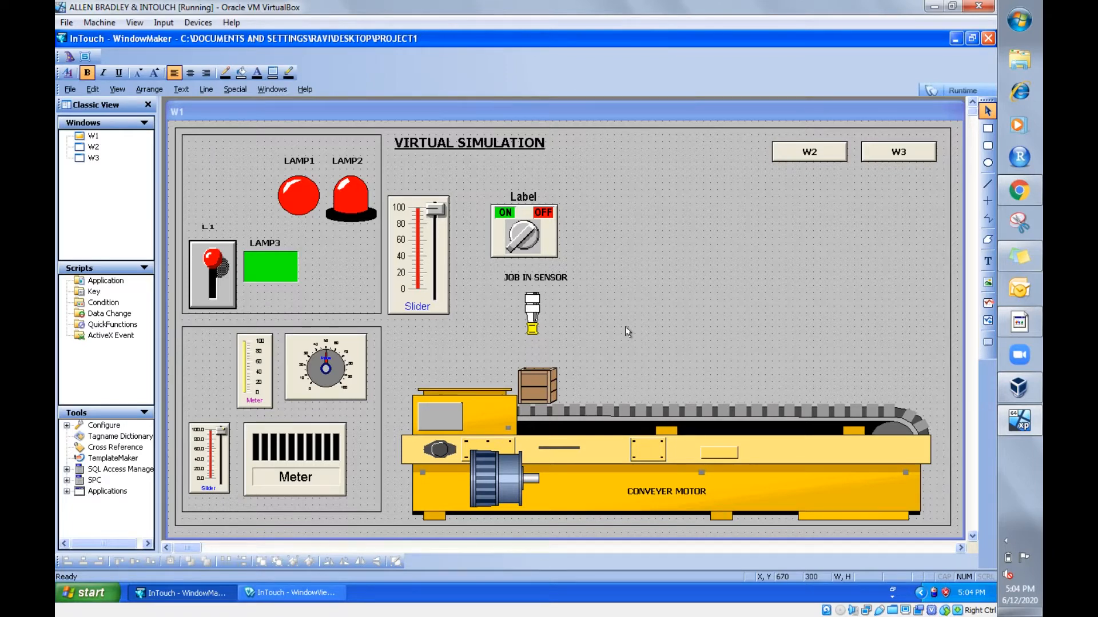
- Check the tagname assigned to the relocated ON/OFF rotary switch
double_click(527, 237)
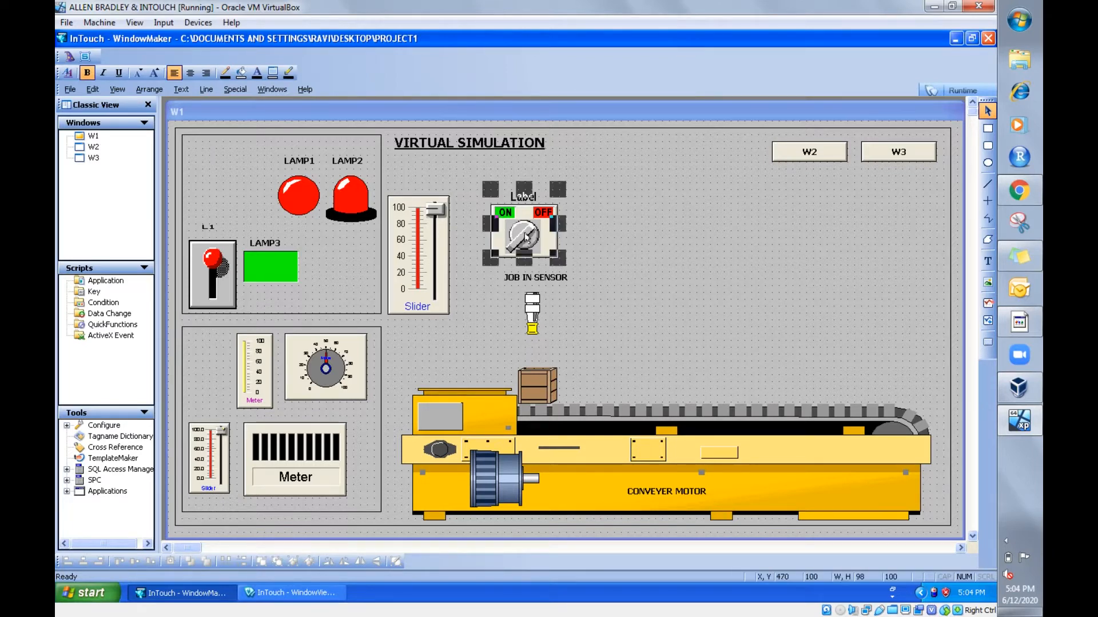
click(475, 274)
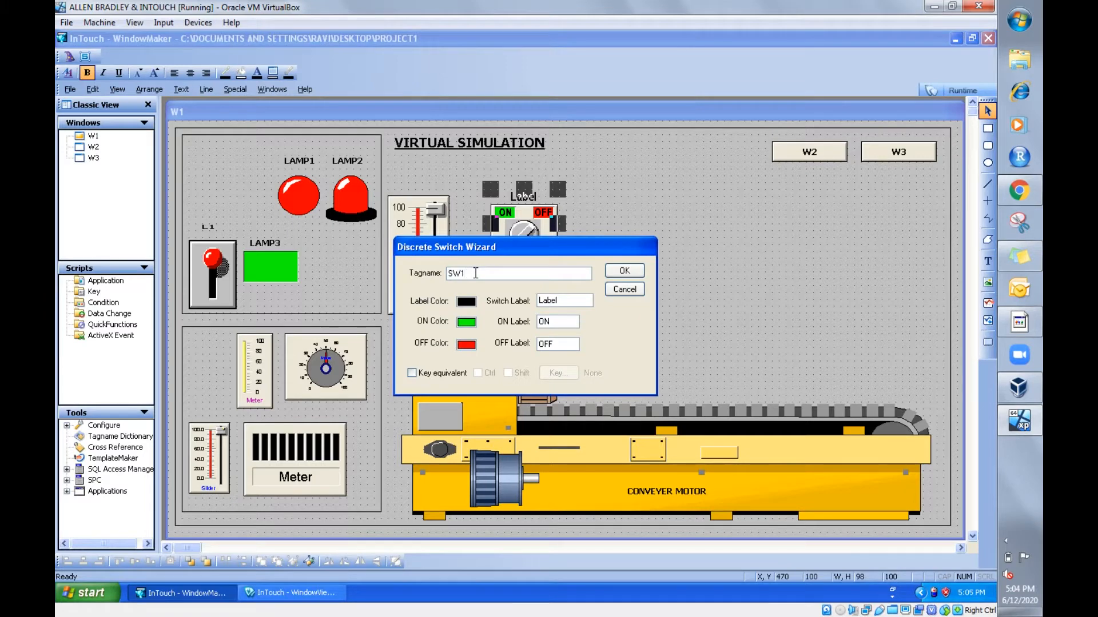
click(619, 269)
click(619, 268)
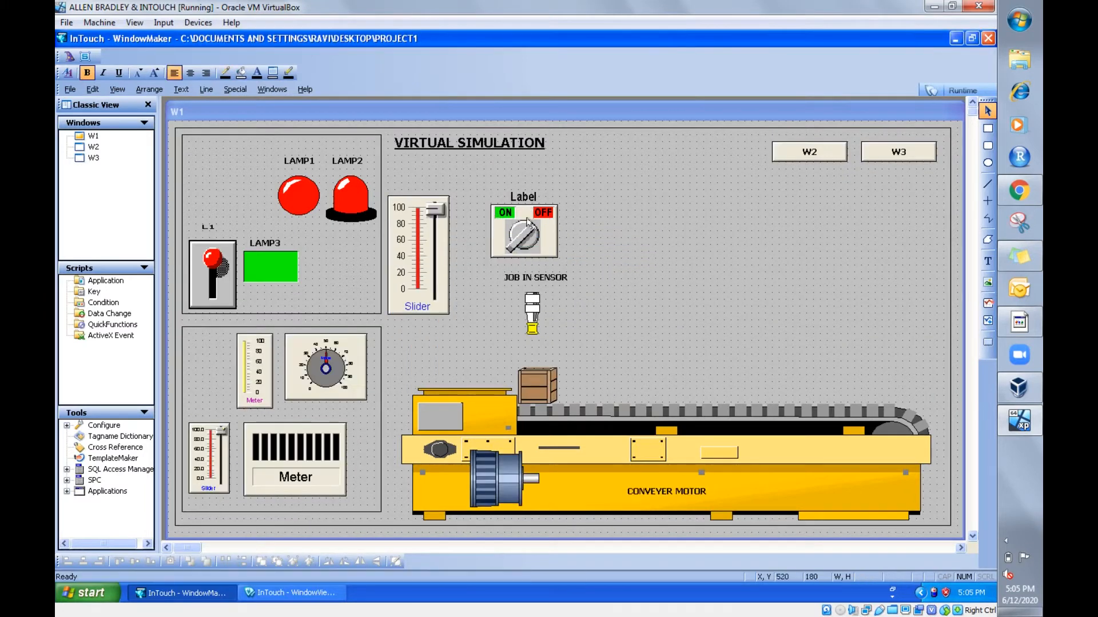
- Add a Blink link to the job-in sensor symbol using tag SW1, Blink visible with these attributes, and Fast speed
double_click(530, 313)
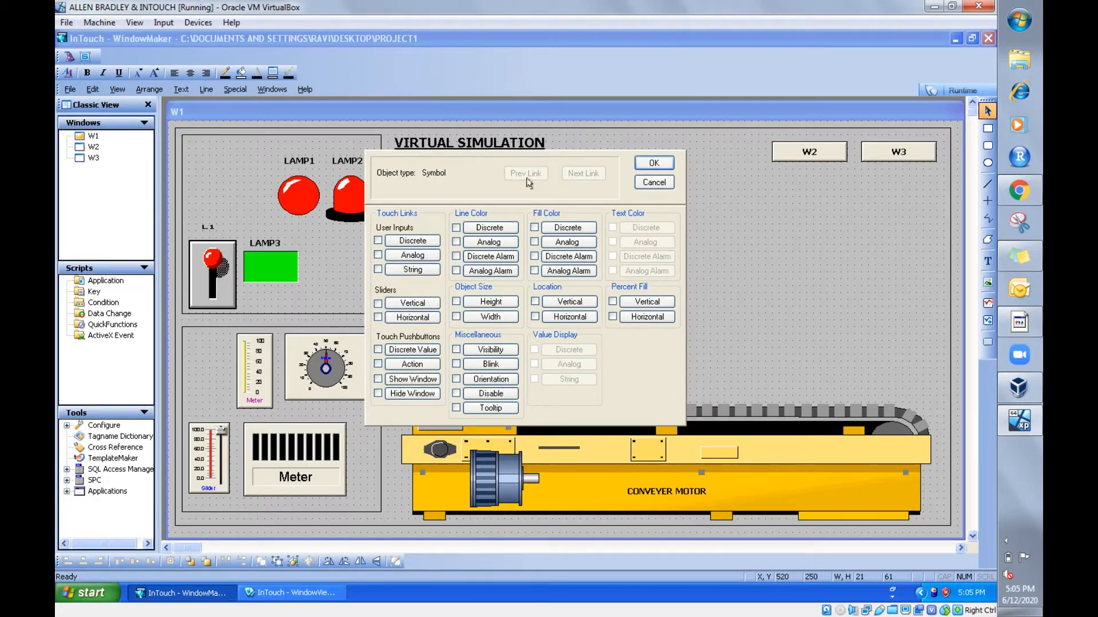
click(495, 365)
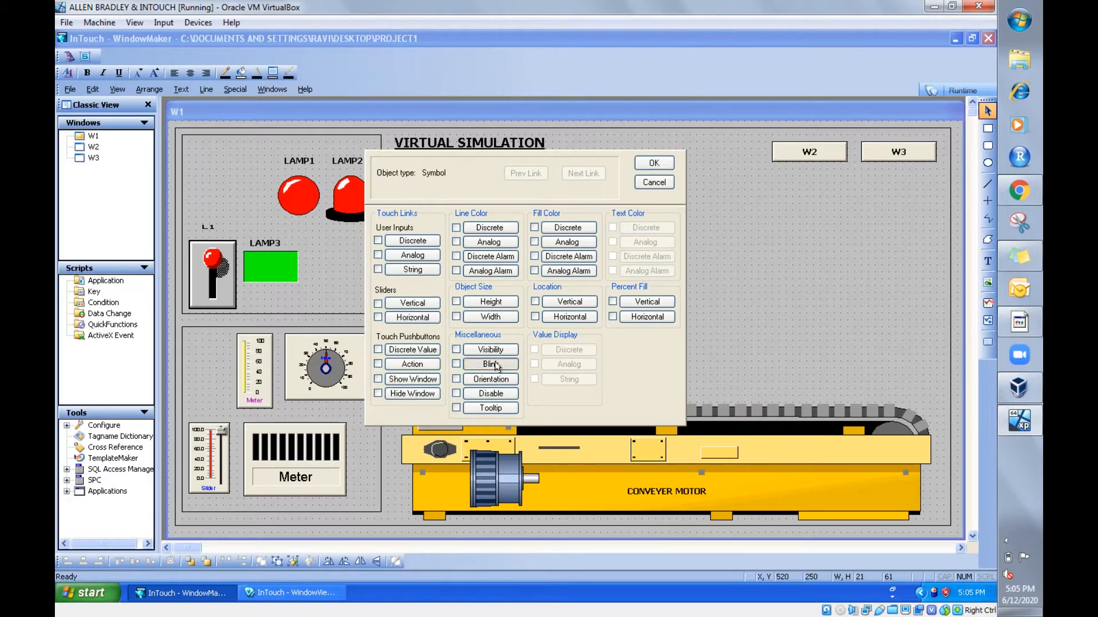
key(Delete)
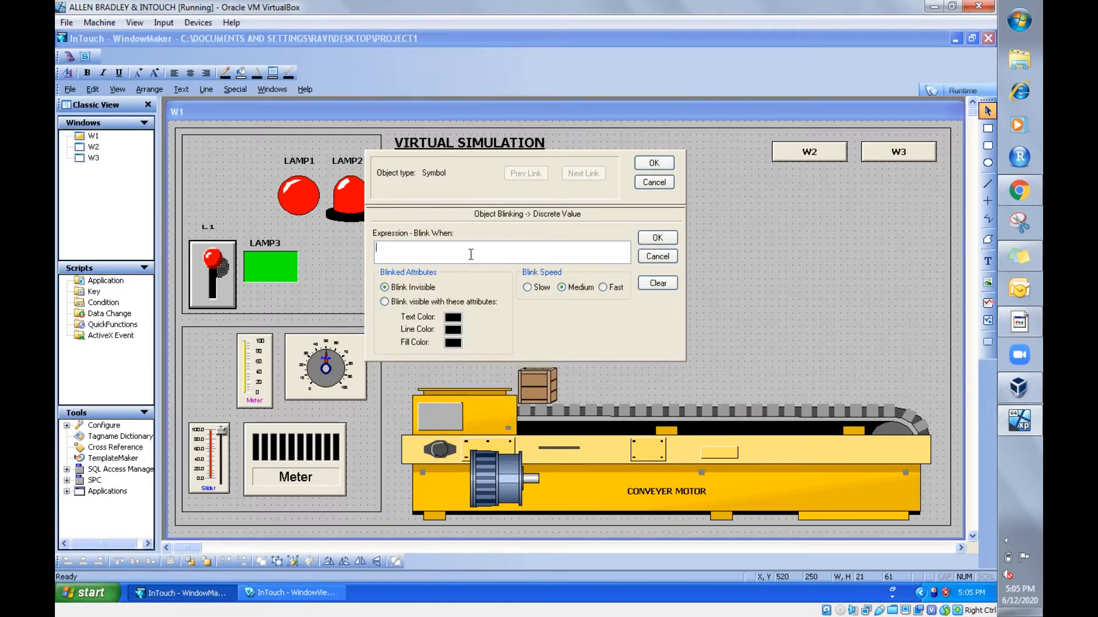
click(385, 301)
double_click(425, 253)
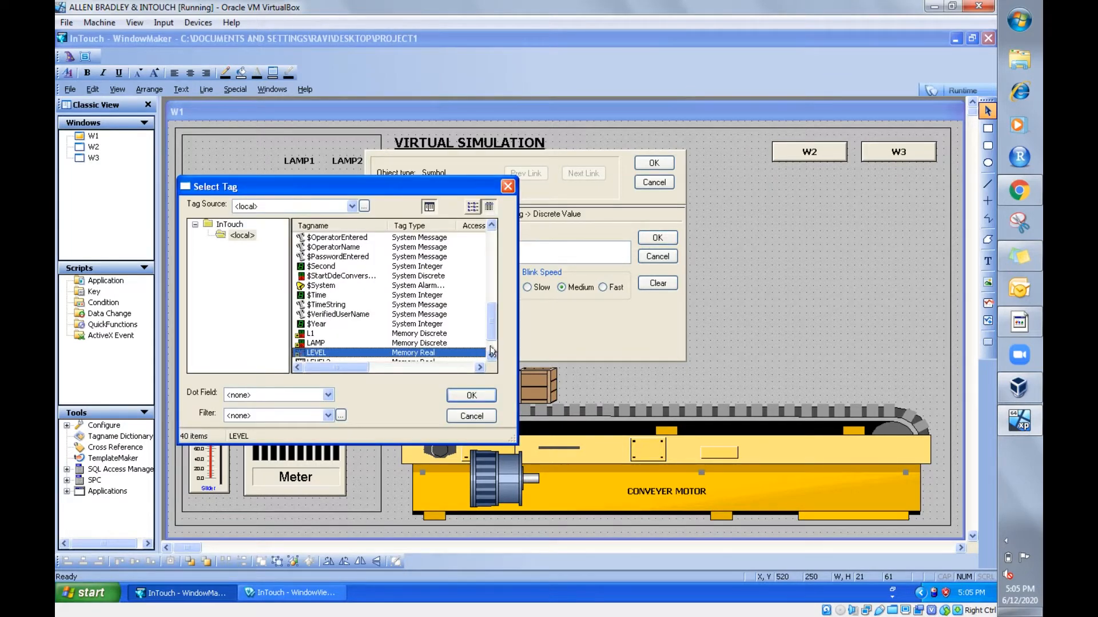
scroll(488, 351, down, 1)
double_click(400, 346)
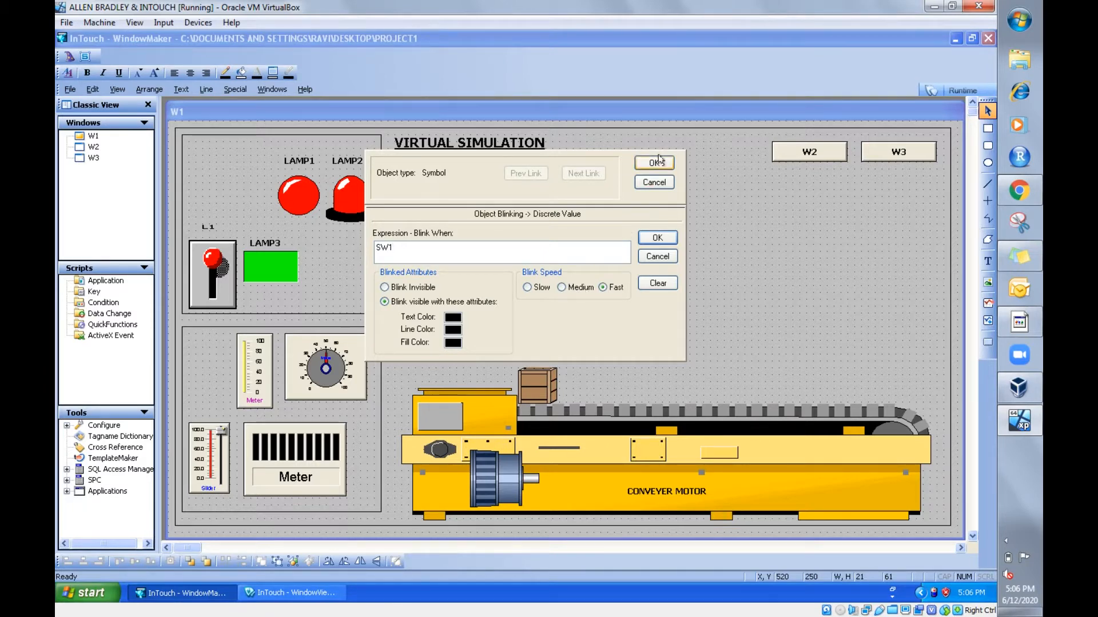
click(653, 241)
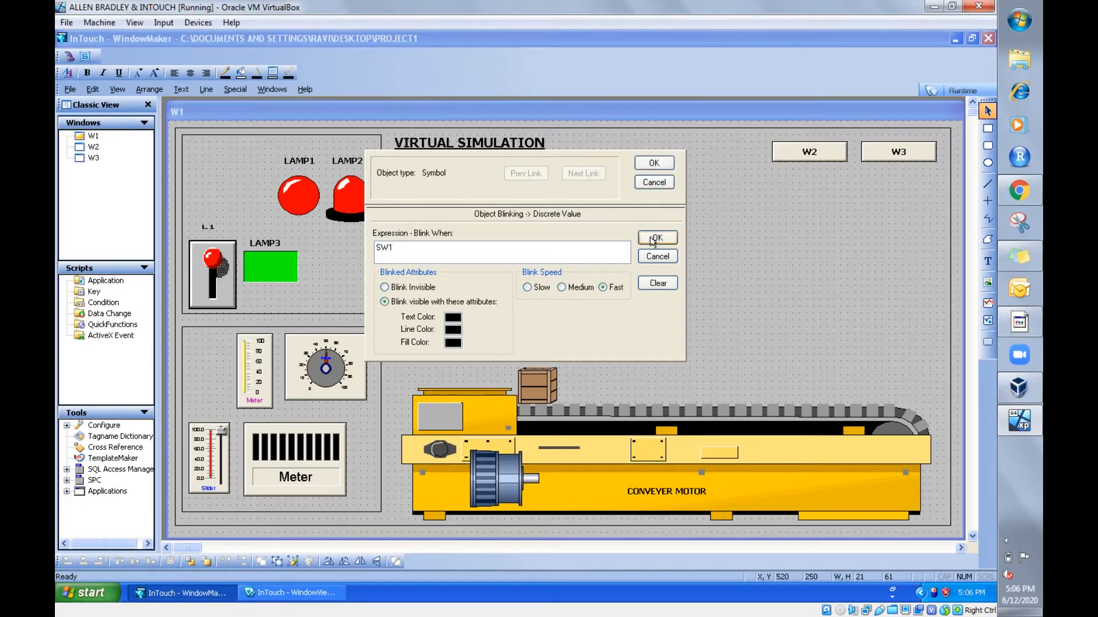
click(662, 164)
click(744, 374)
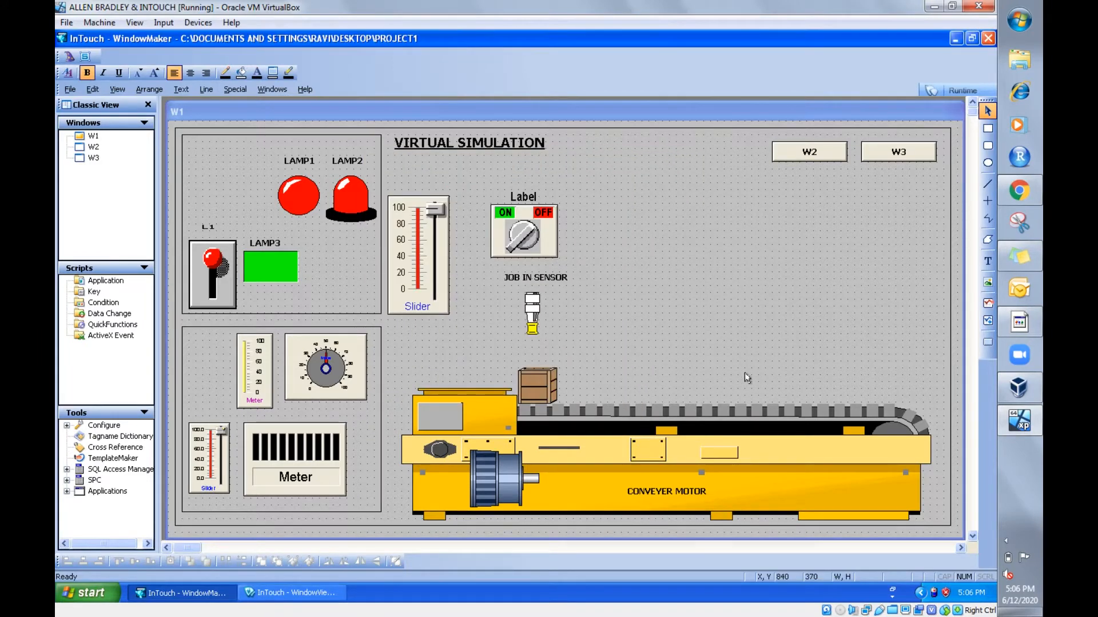
- Test the sensor's blinking in runtime by turning the rotary switch on and off, and return to development mode
click(956, 86)
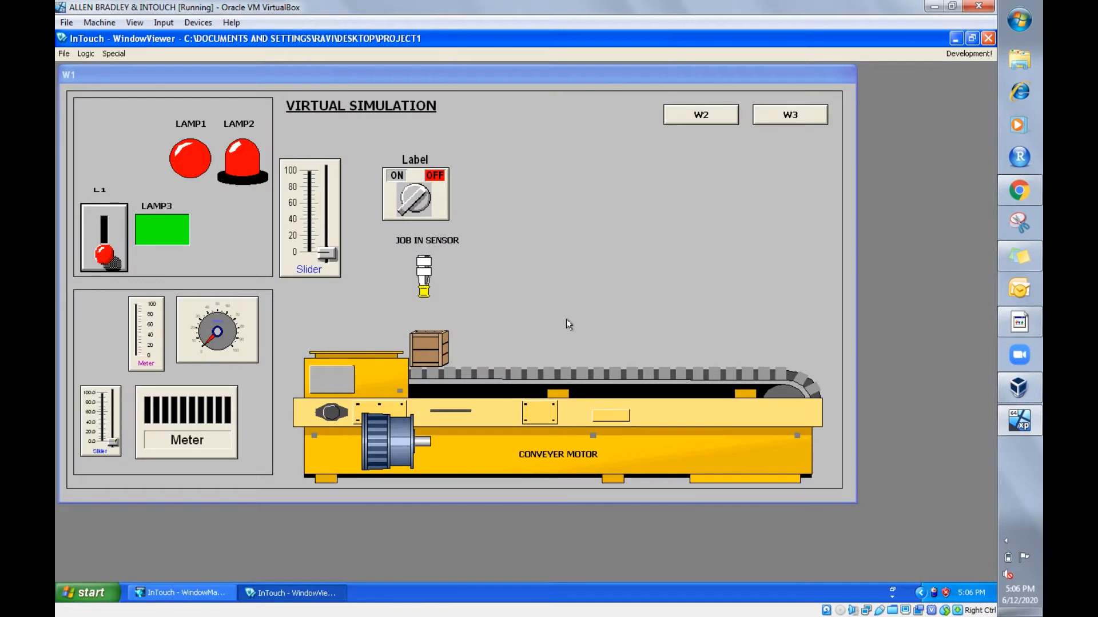
click(420, 198)
click(415, 206)
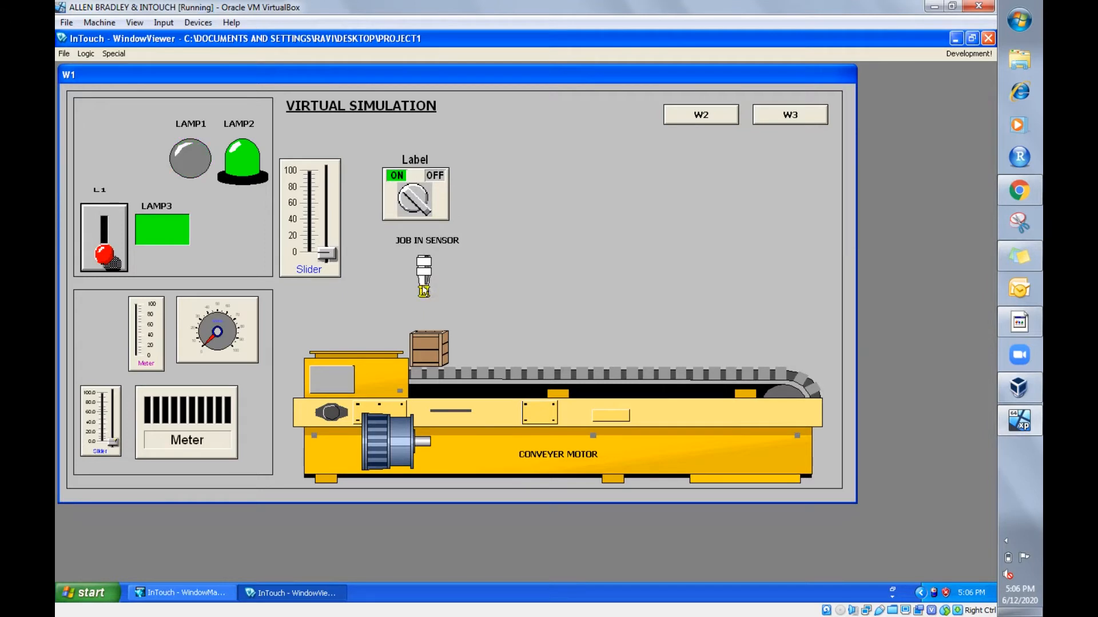
click(414, 212)
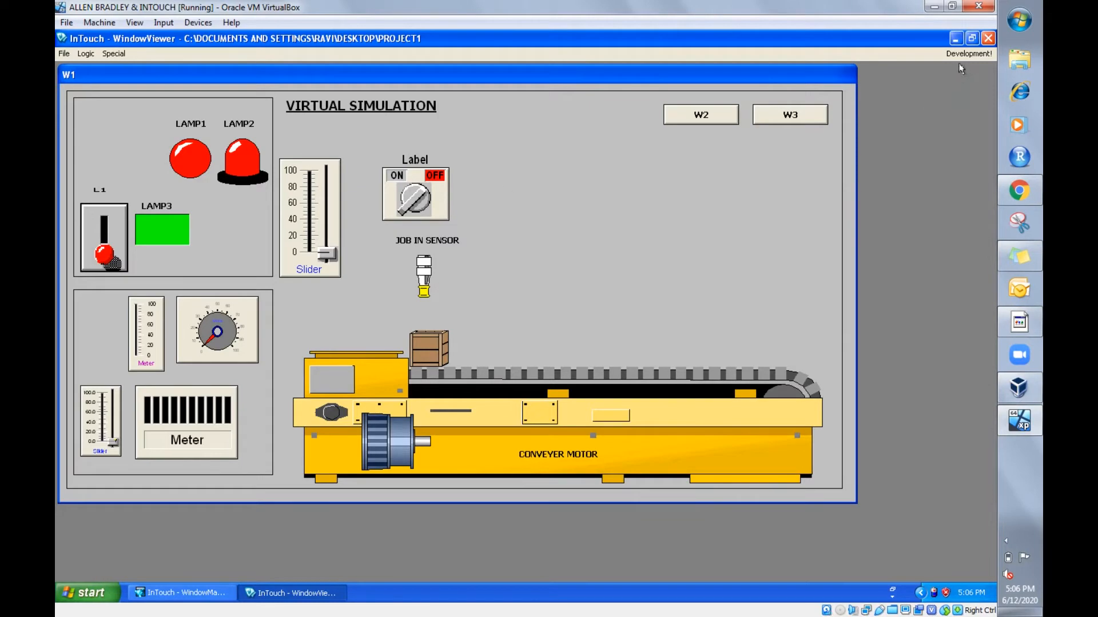
click(970, 53)
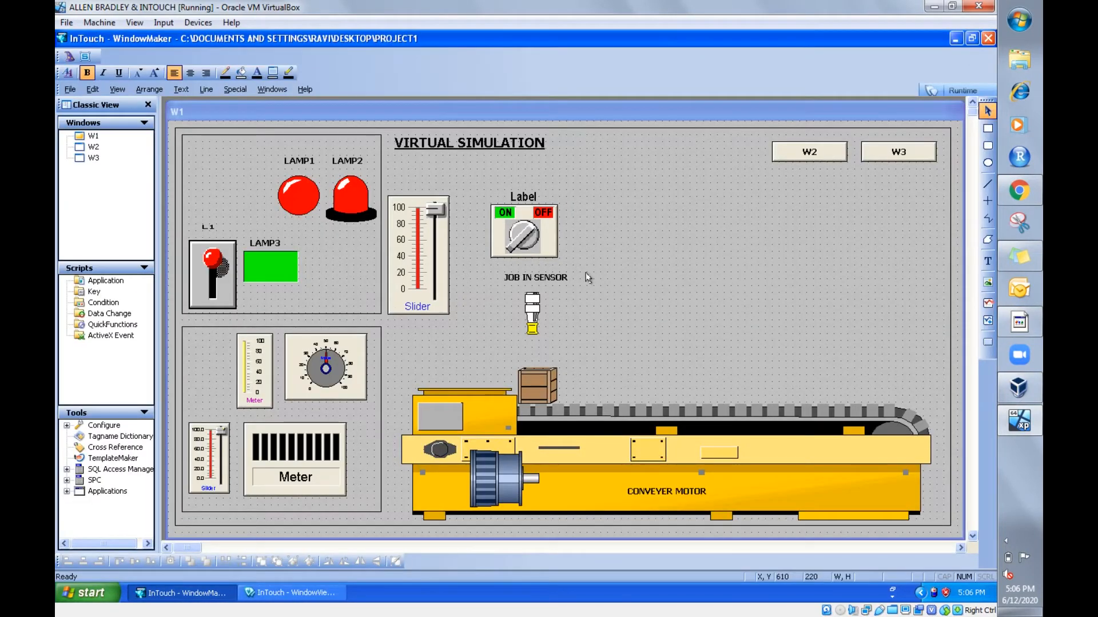
- Change the job-in sensor's blink fill color to cyan and its blink speed to Medium
double_click(532, 313)
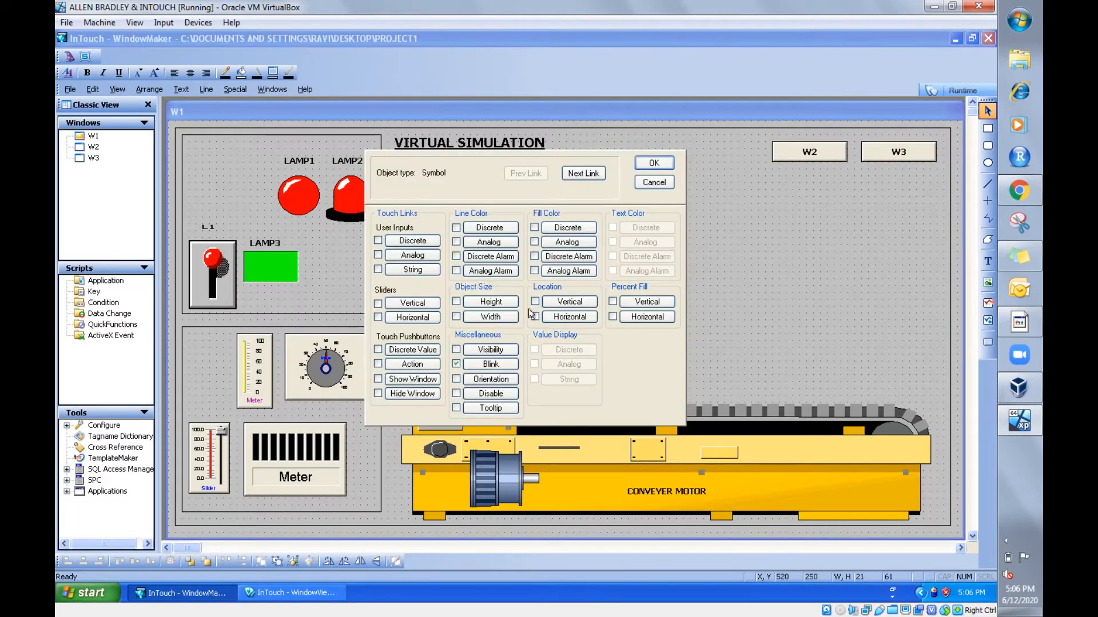
click(491, 364)
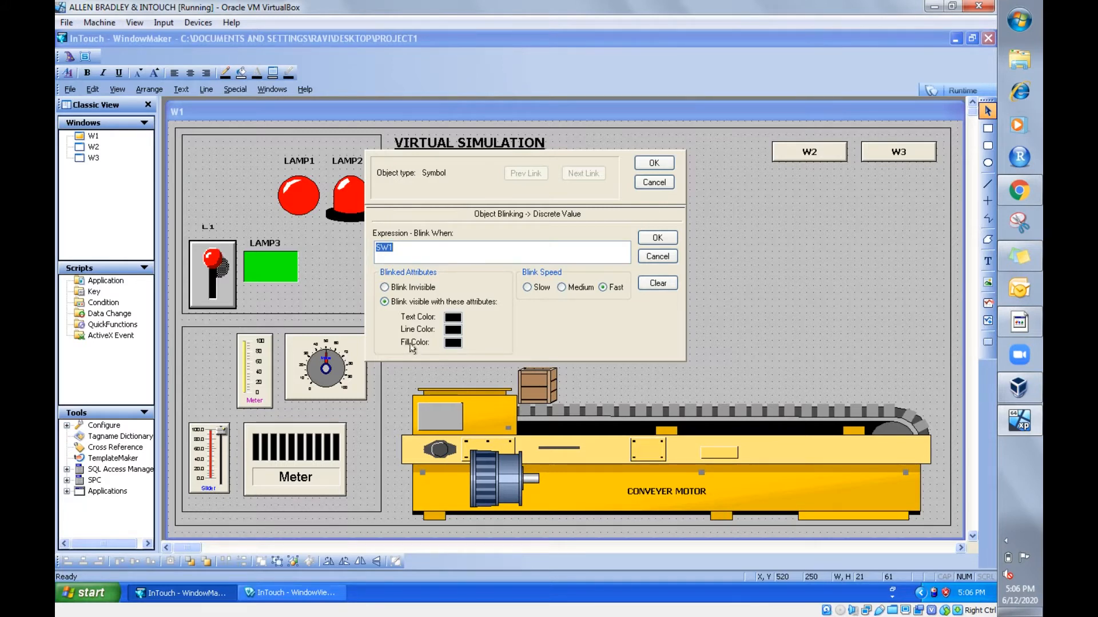
click(453, 343)
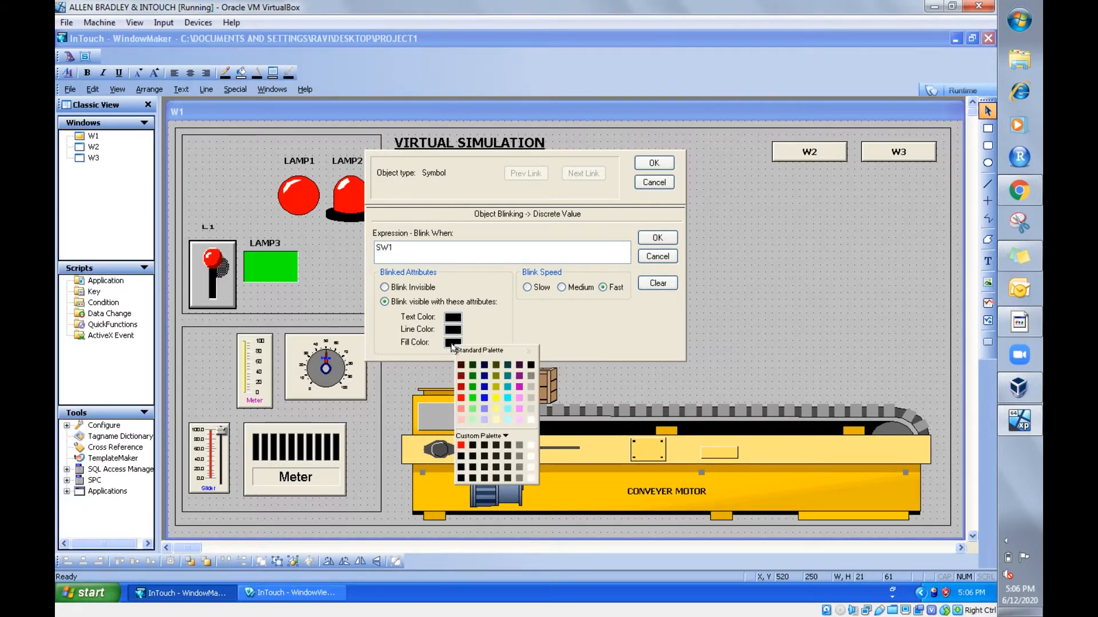
click(507, 399)
click(562, 287)
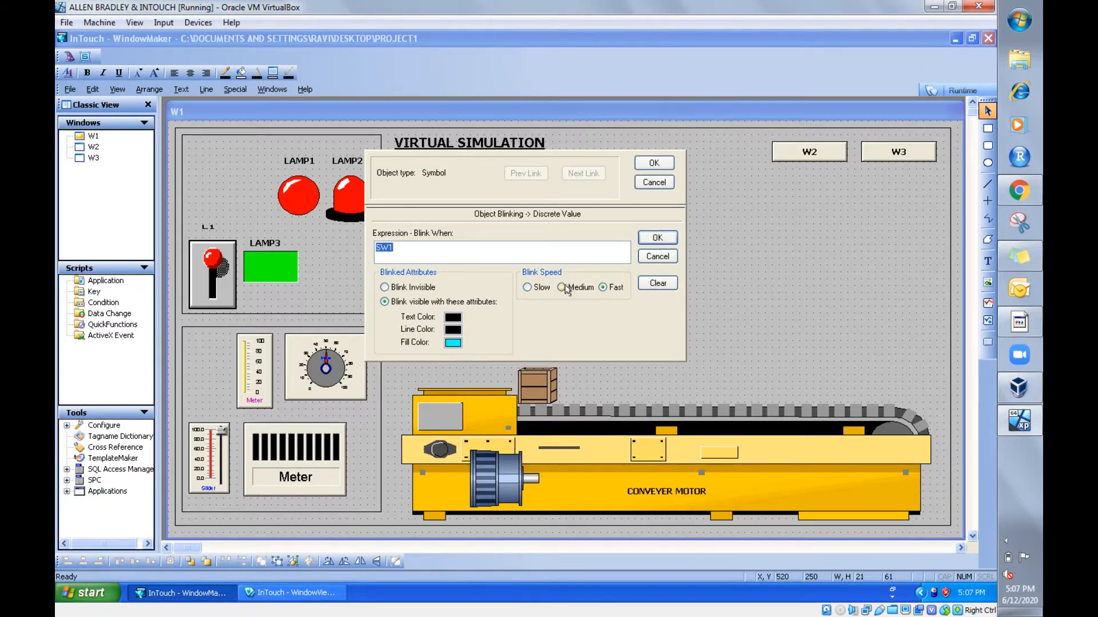
click(661, 239)
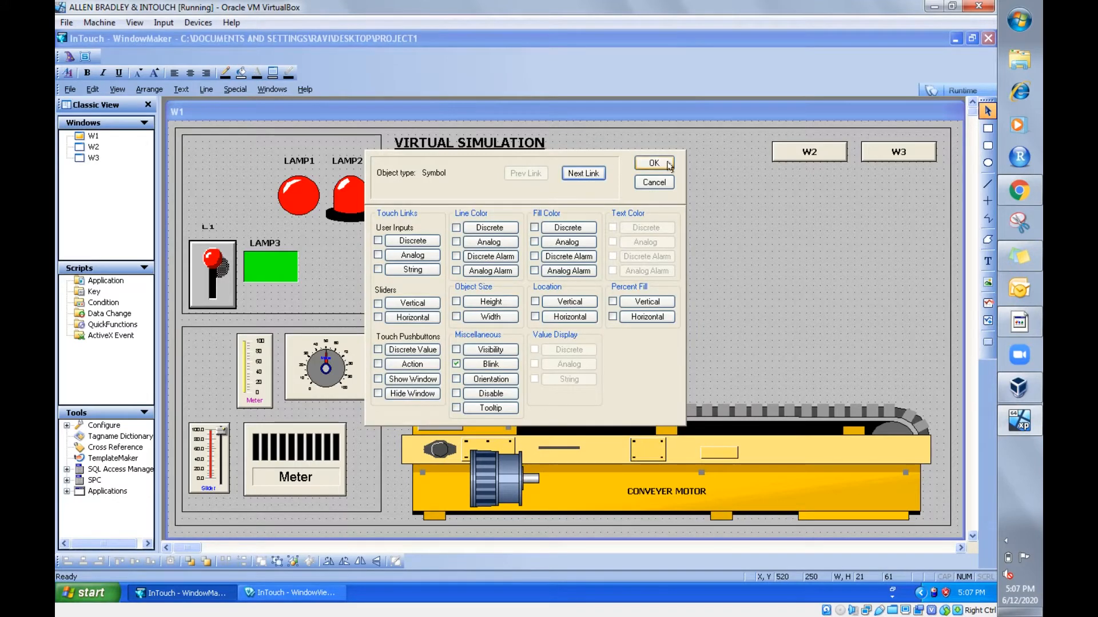
click(667, 164)
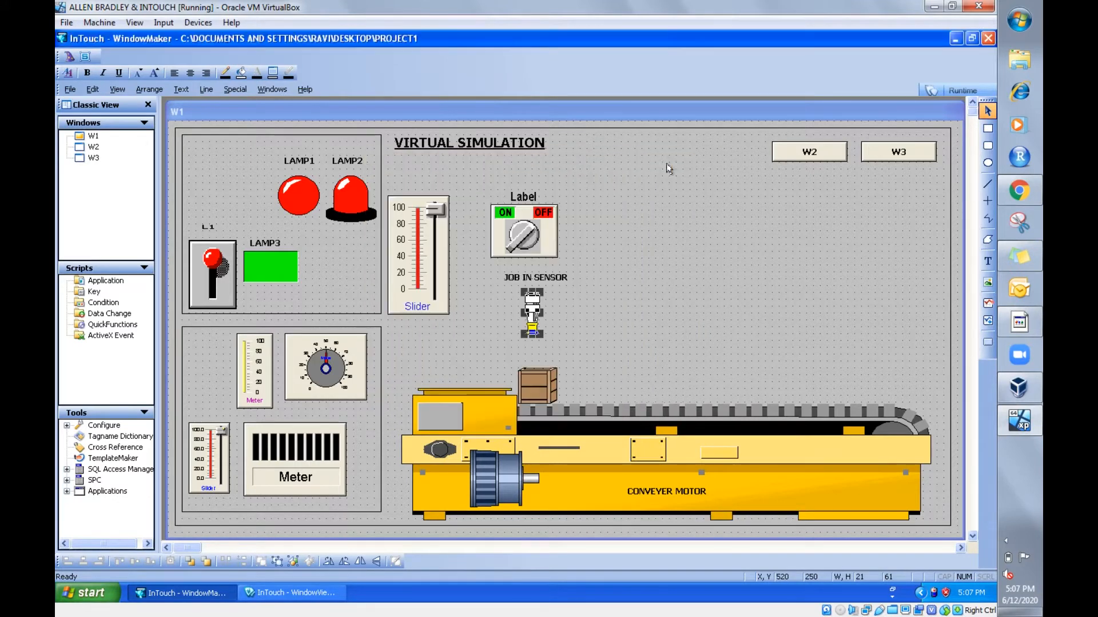
- Run the window again to test the sensor's colored blink with the rotary switch, and return to development mode
click(954, 89)
click(388, 175)
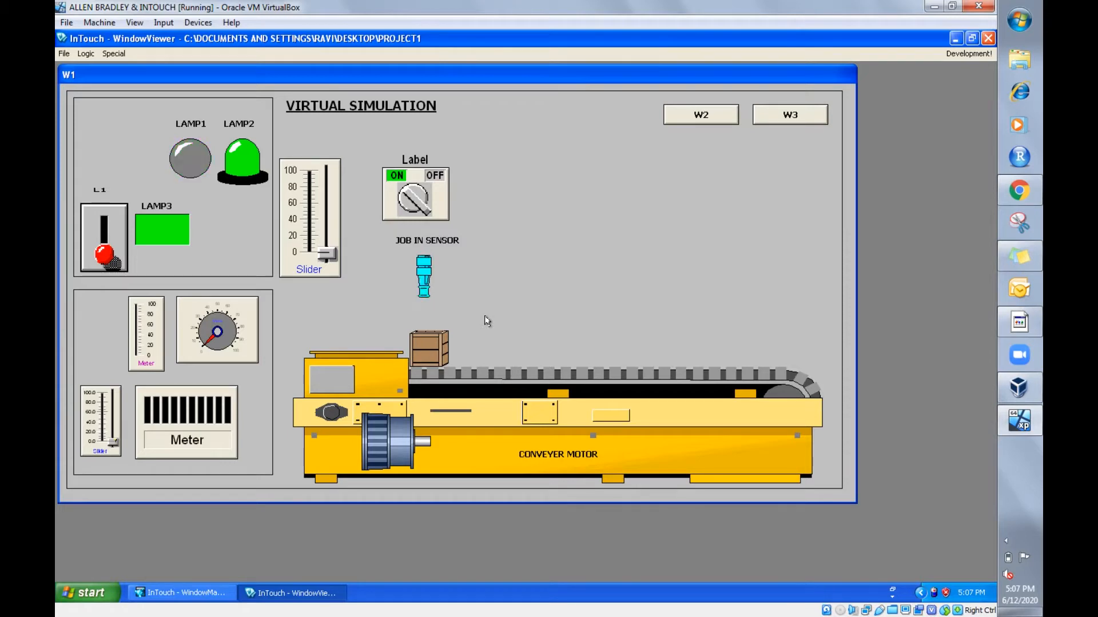
click(410, 196)
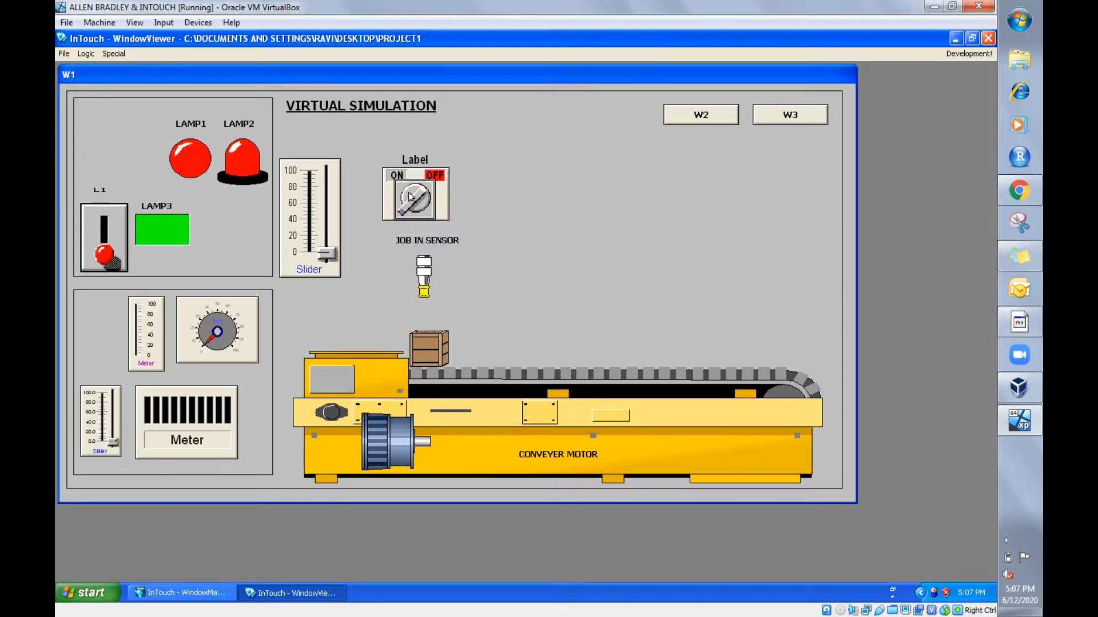
click(978, 55)
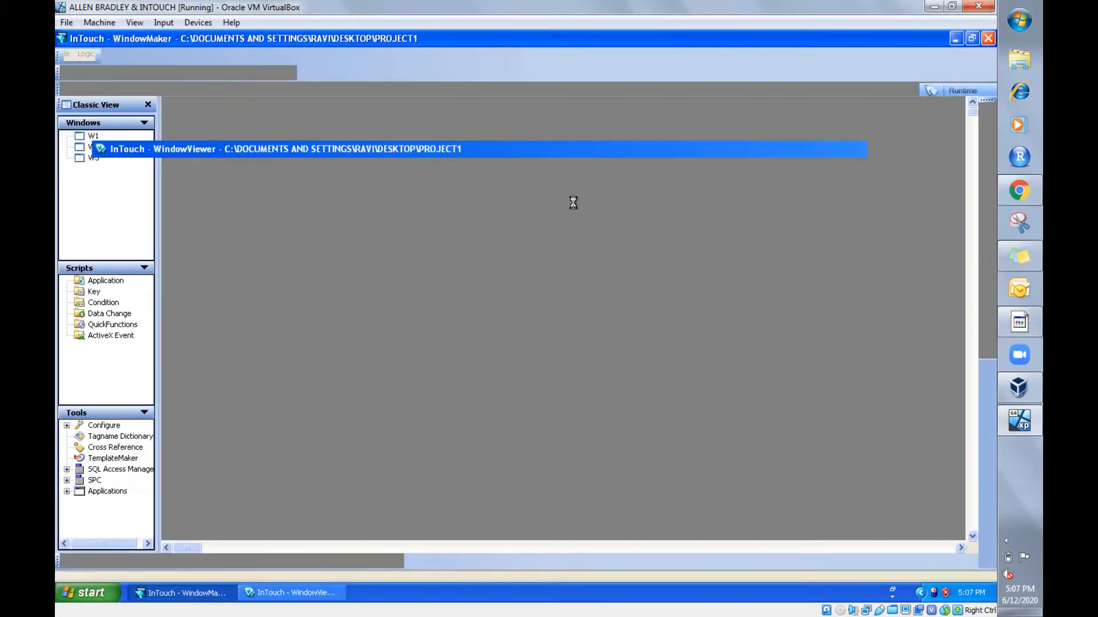
- Switch the job-in sensor's blink attribute to Blink Invisible
double_click(531, 307)
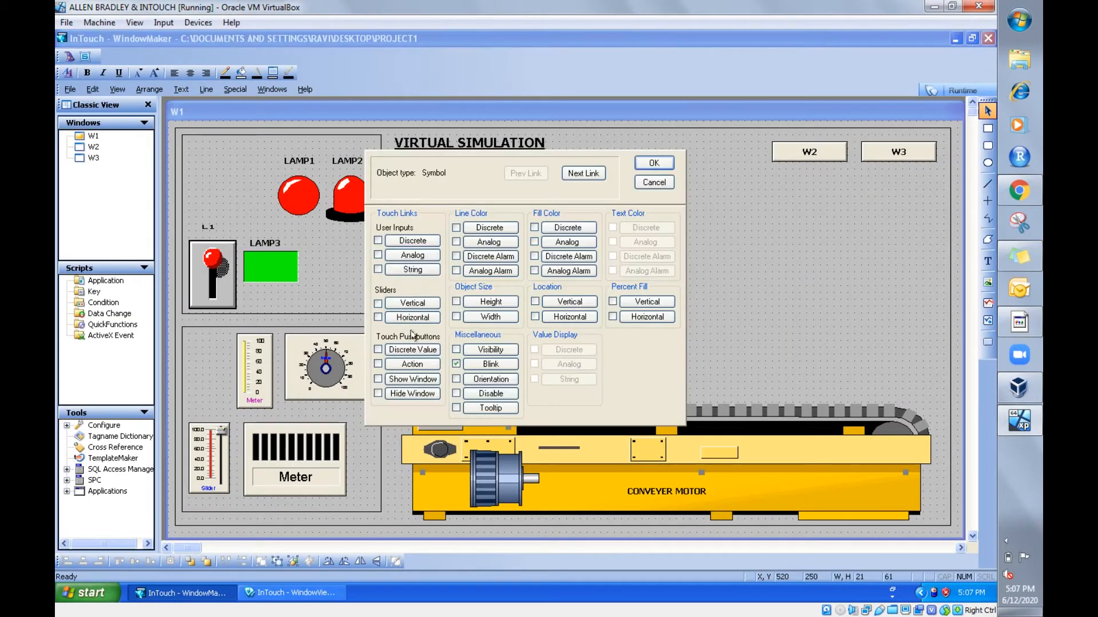
click(500, 366)
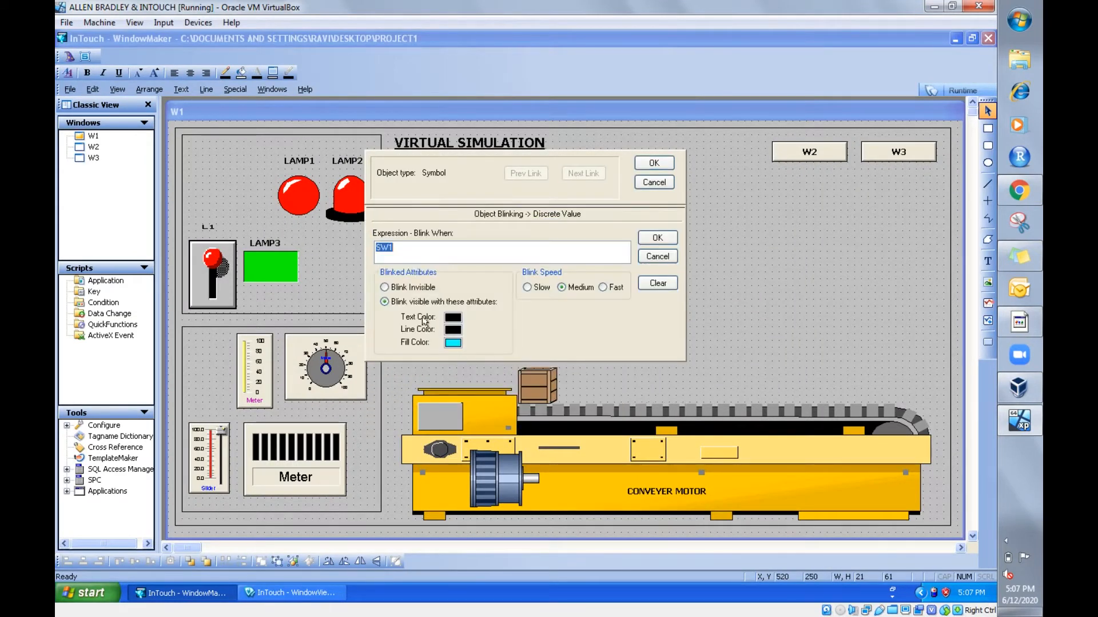
click(386, 288)
click(656, 238)
click(654, 163)
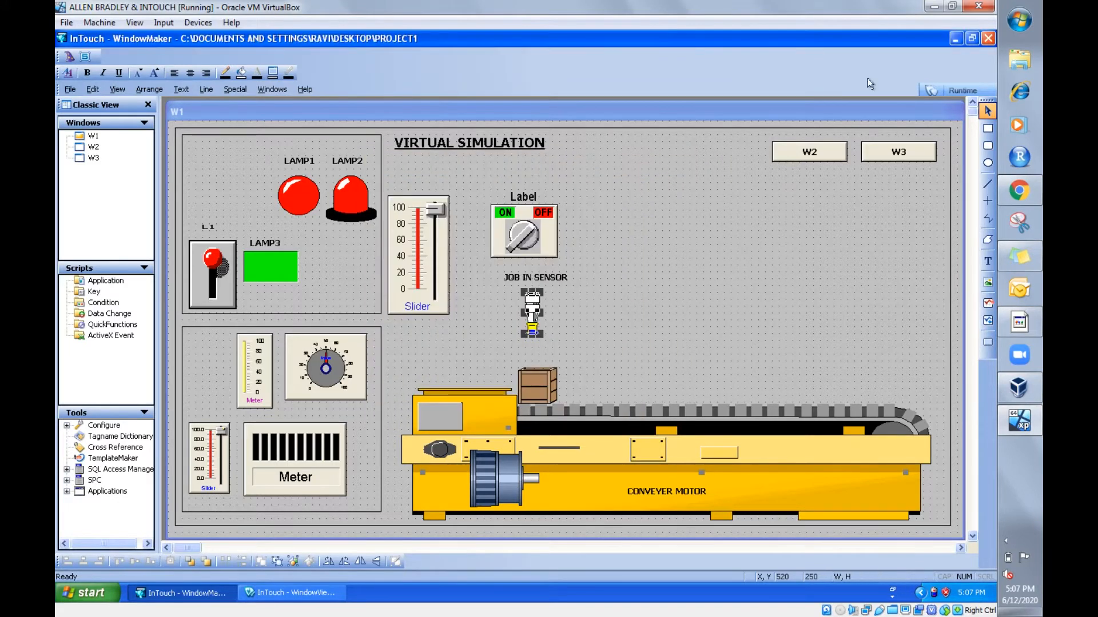
- Run the window to test the job-in sensor's invisible blink by turning the rotary switch on and off, and return to development mode
click(964, 95)
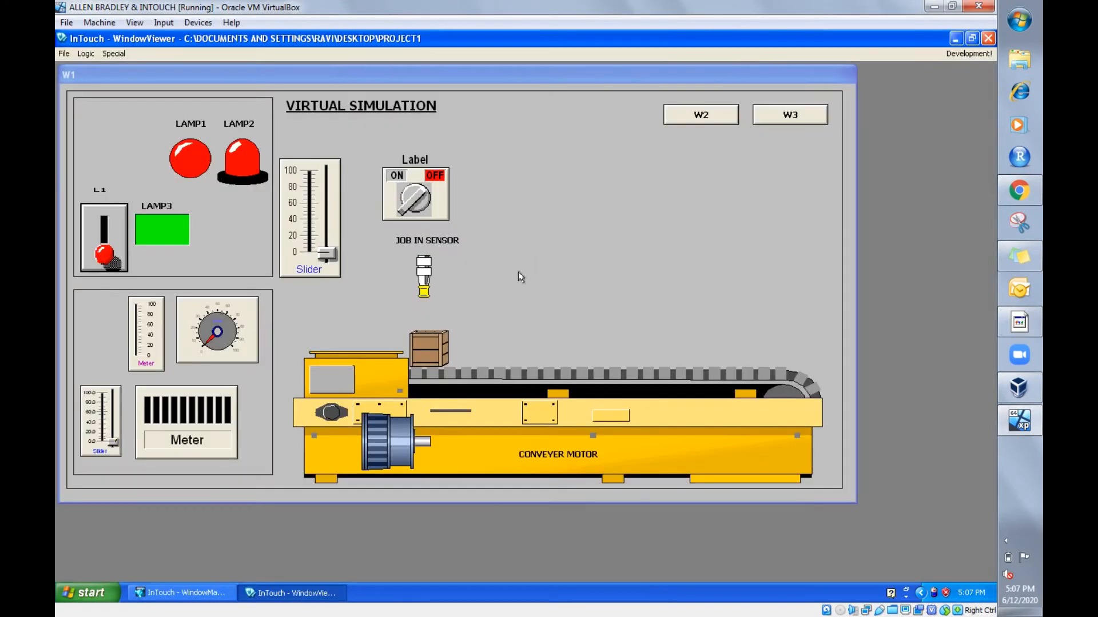
click(422, 193)
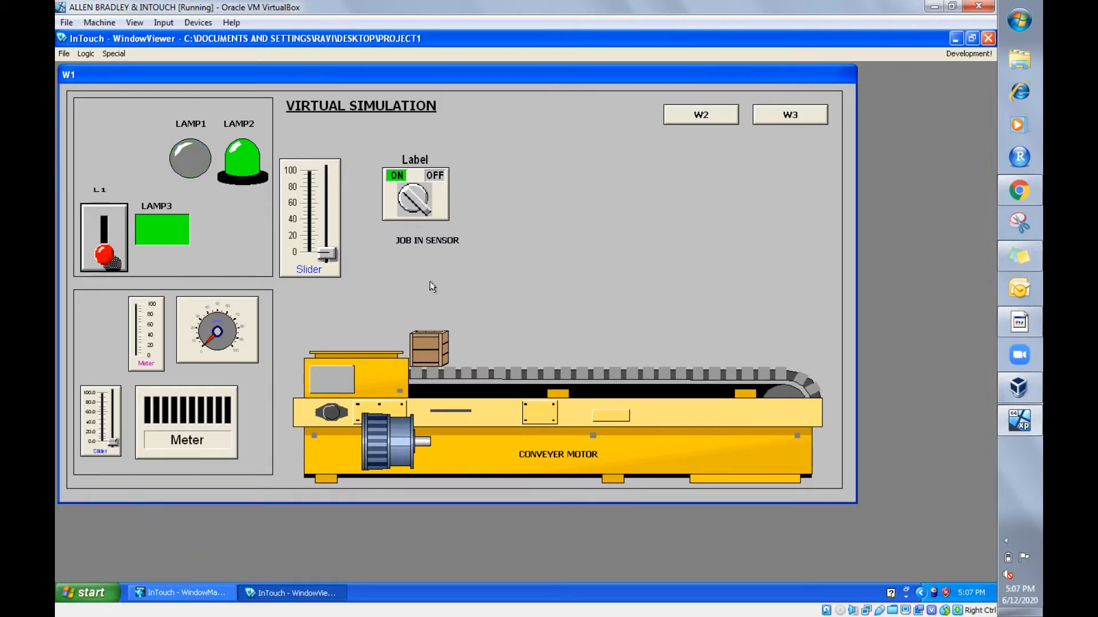
click(412, 198)
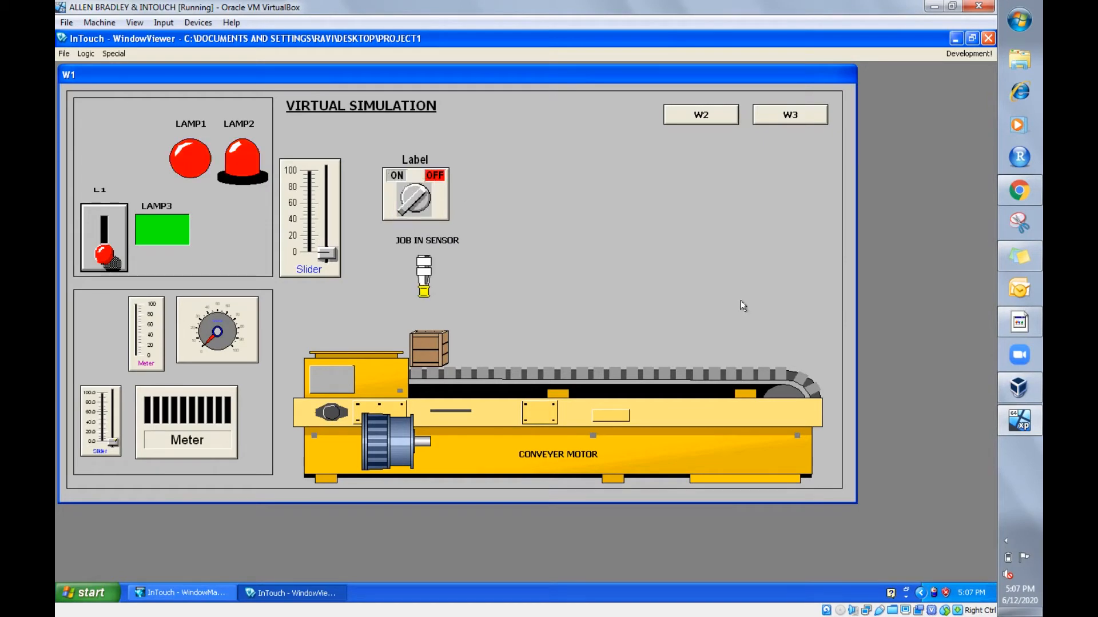
click(963, 53)
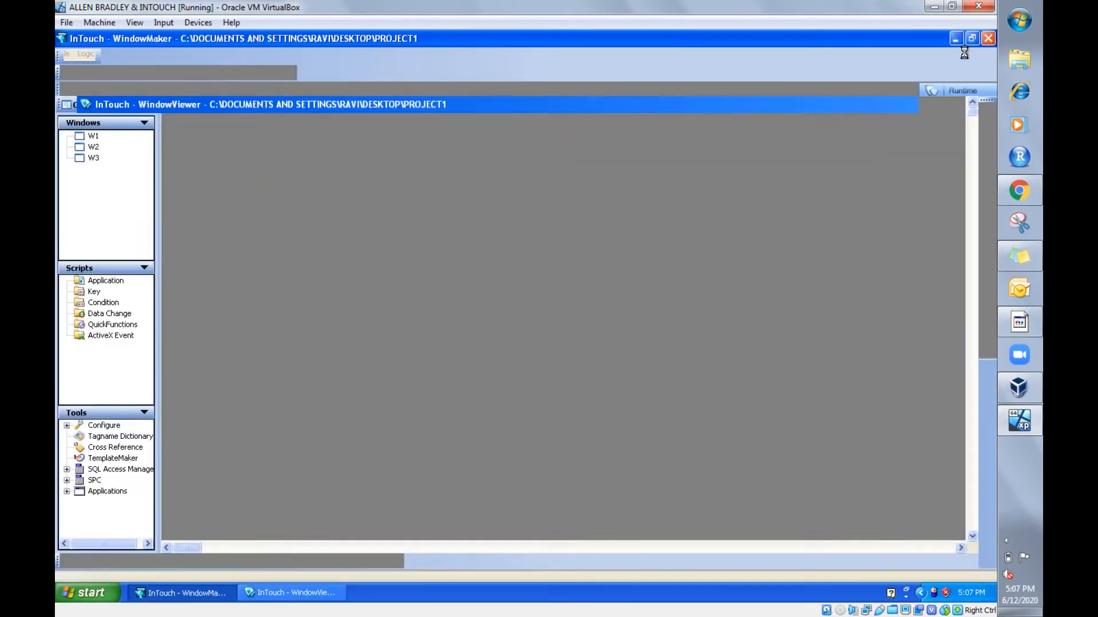
double_click(536, 302)
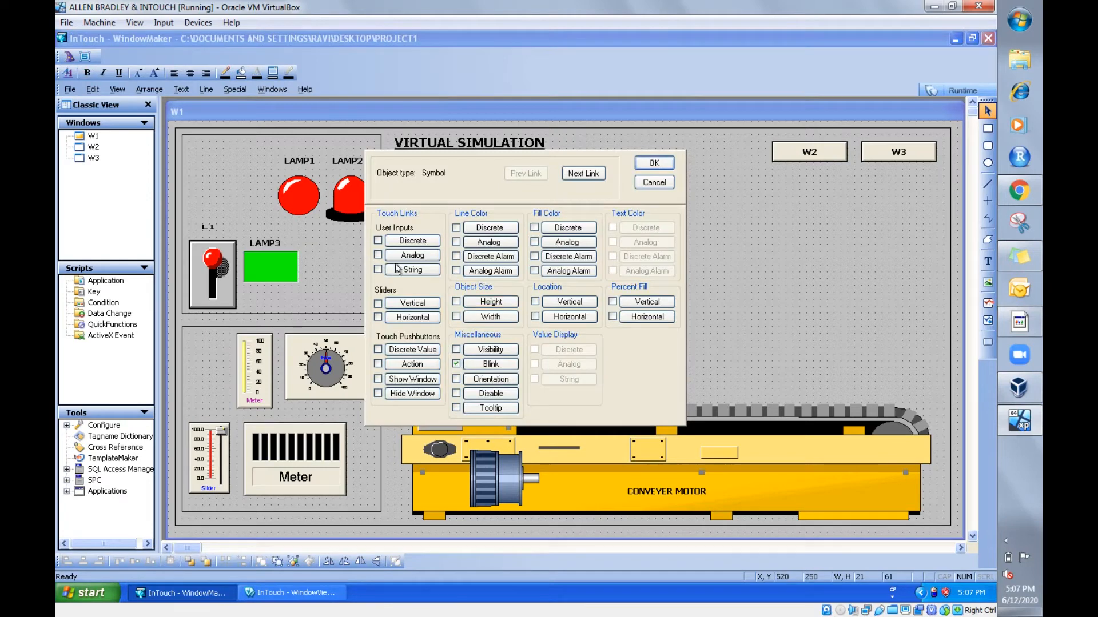
click(491, 365)
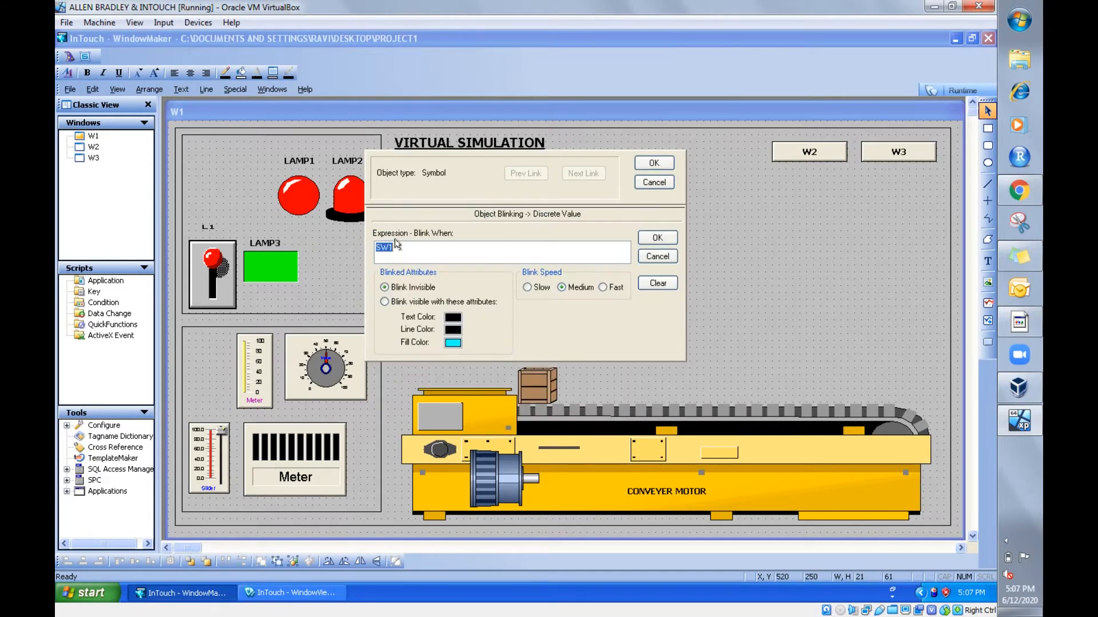
click(405, 255)
click(657, 255)
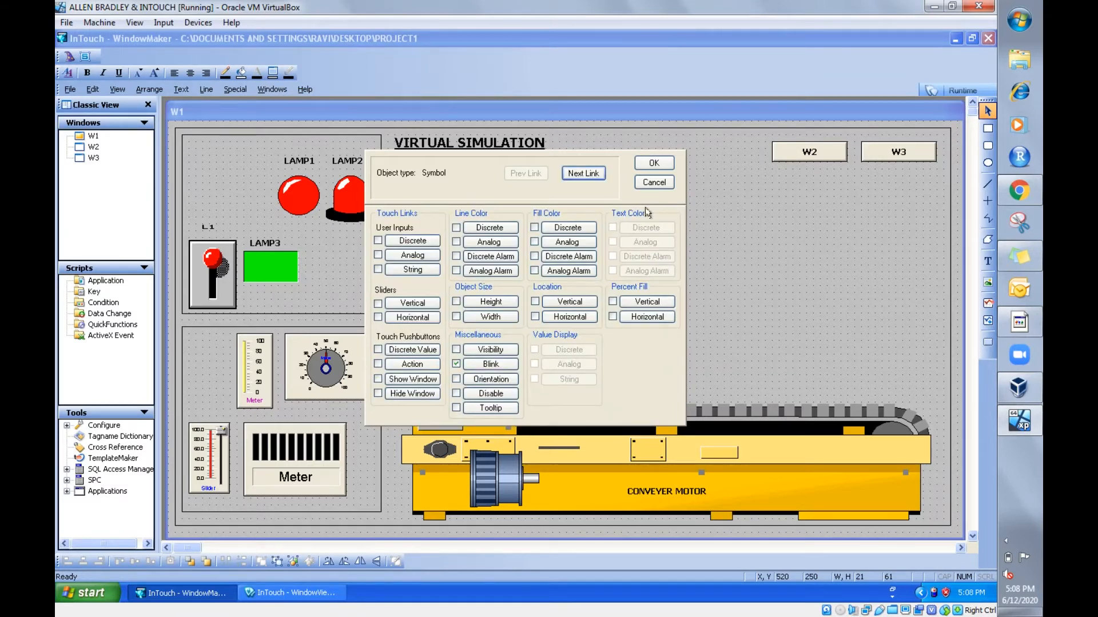
click(654, 182)
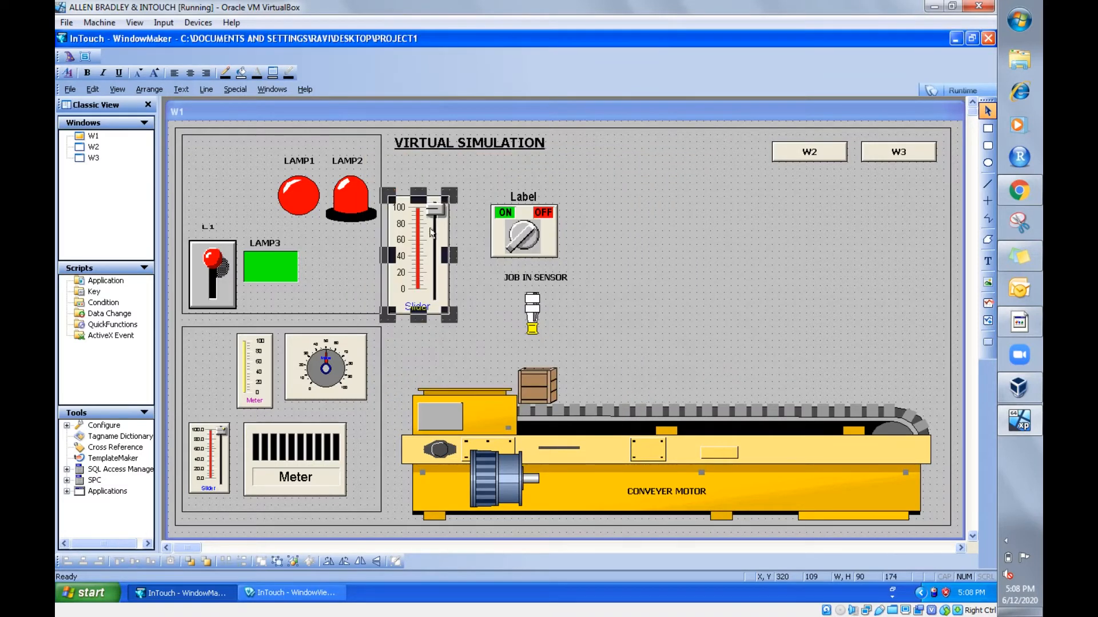
click(615, 342)
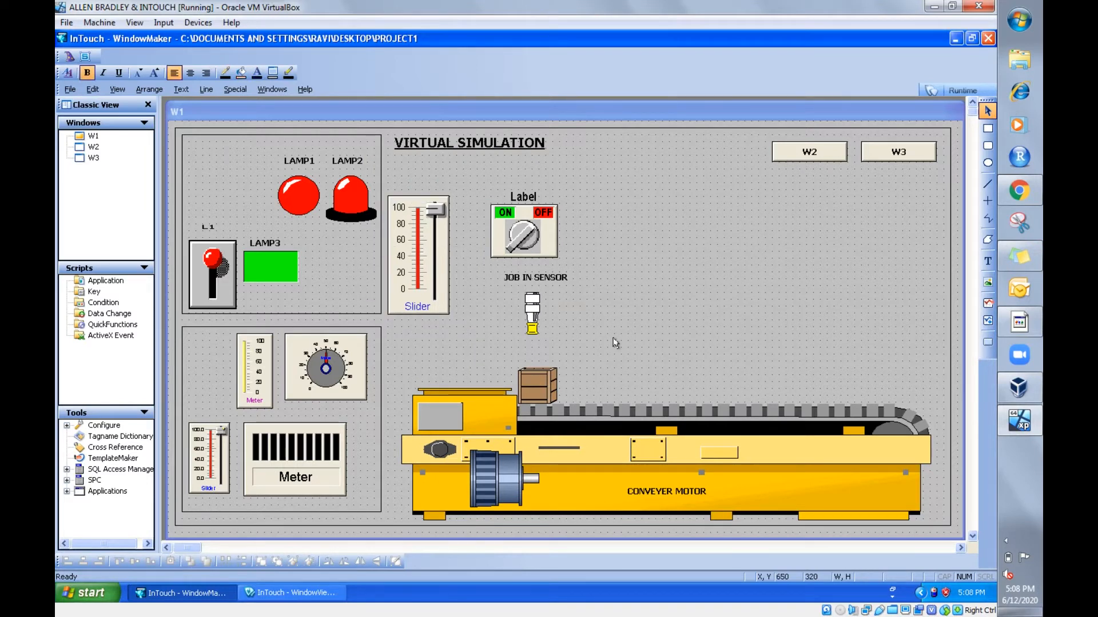
- Move the rotary switch into the lamp panel beside LAMP1, and place the large slider nearer the conveyor, beside the job-in sensor
click(543, 241)
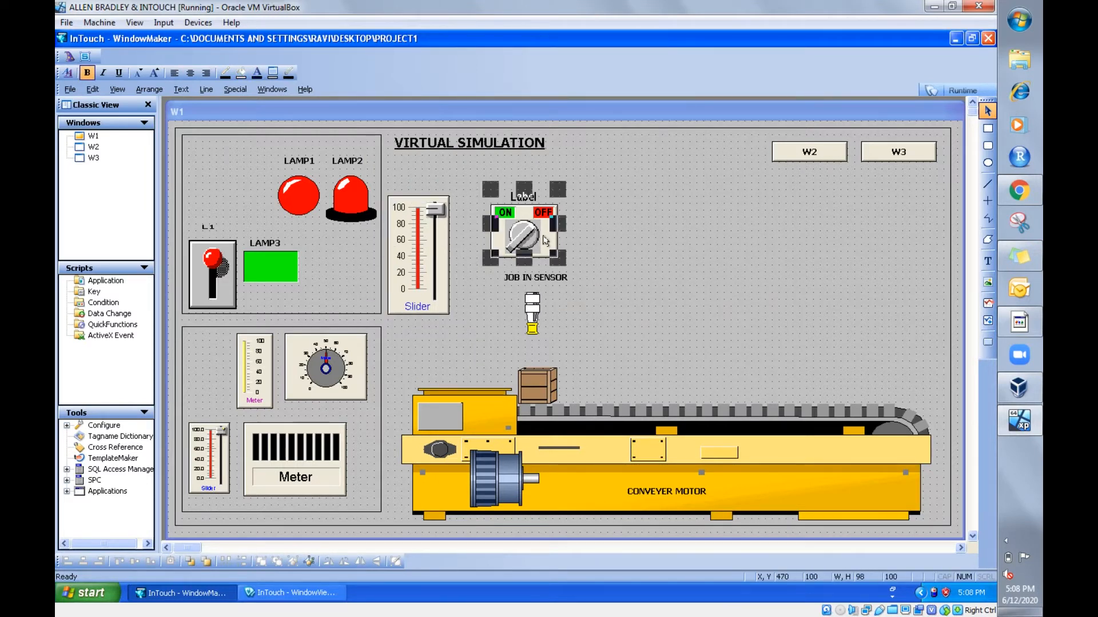
drag(544, 240, 245, 198)
click(652, 247)
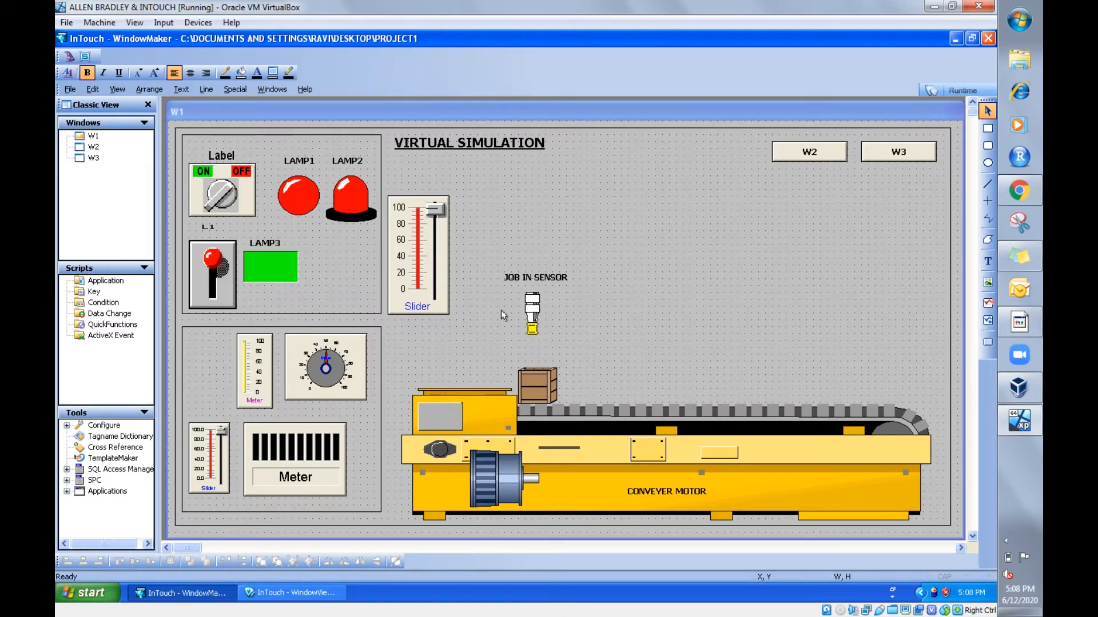
click(437, 287)
drag(439, 288, 466, 323)
click(520, 385)
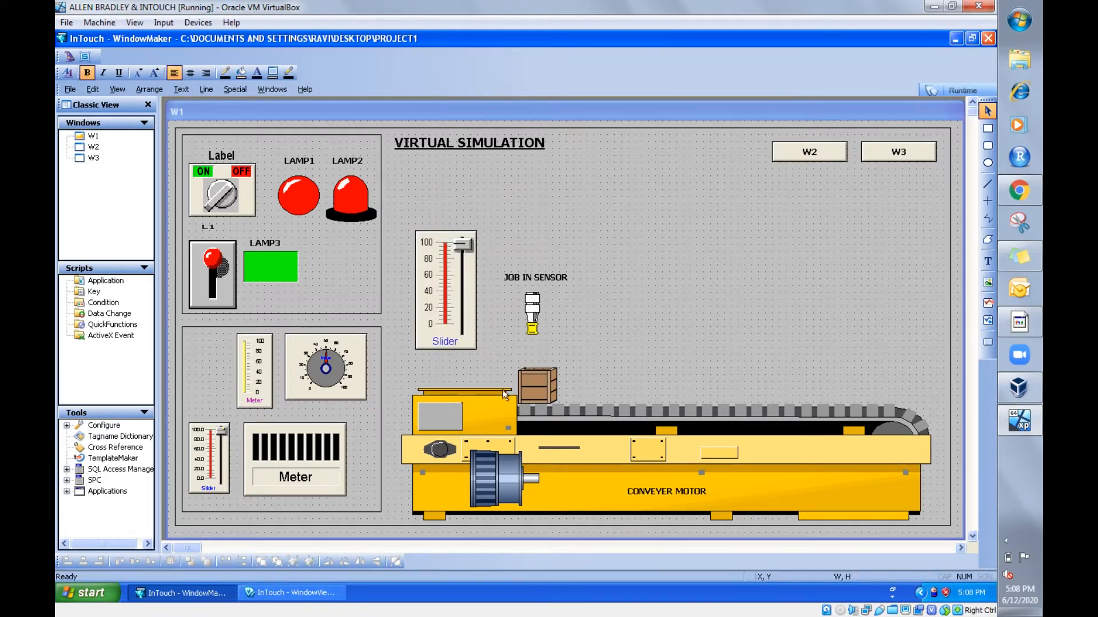
- Review the horizontal location link of the crate on the conveyor
double_click(542, 386)
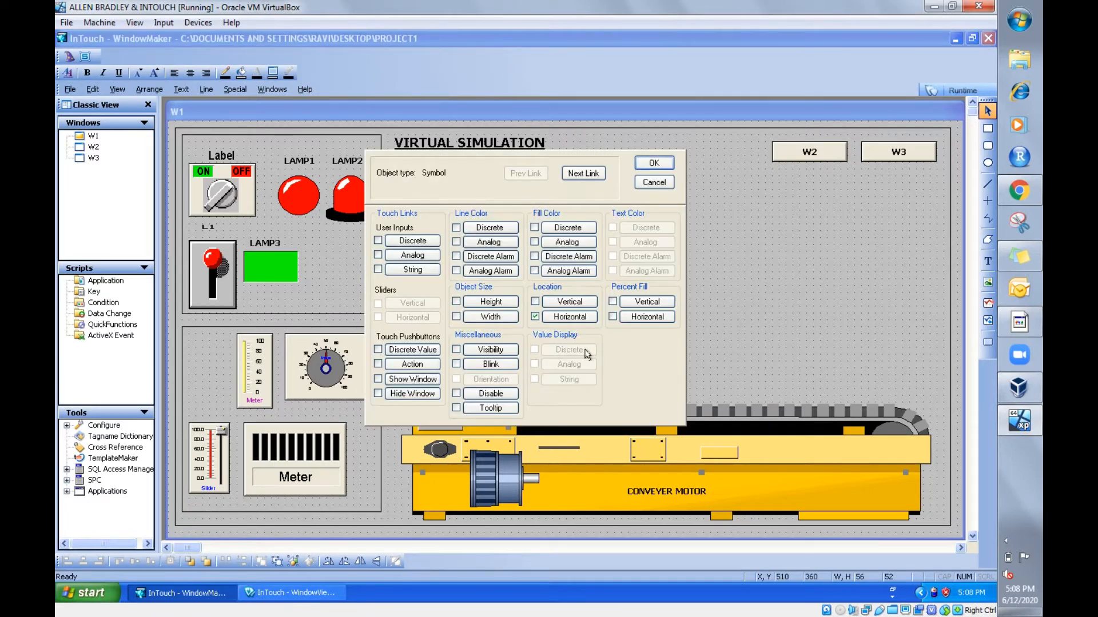
click(571, 316)
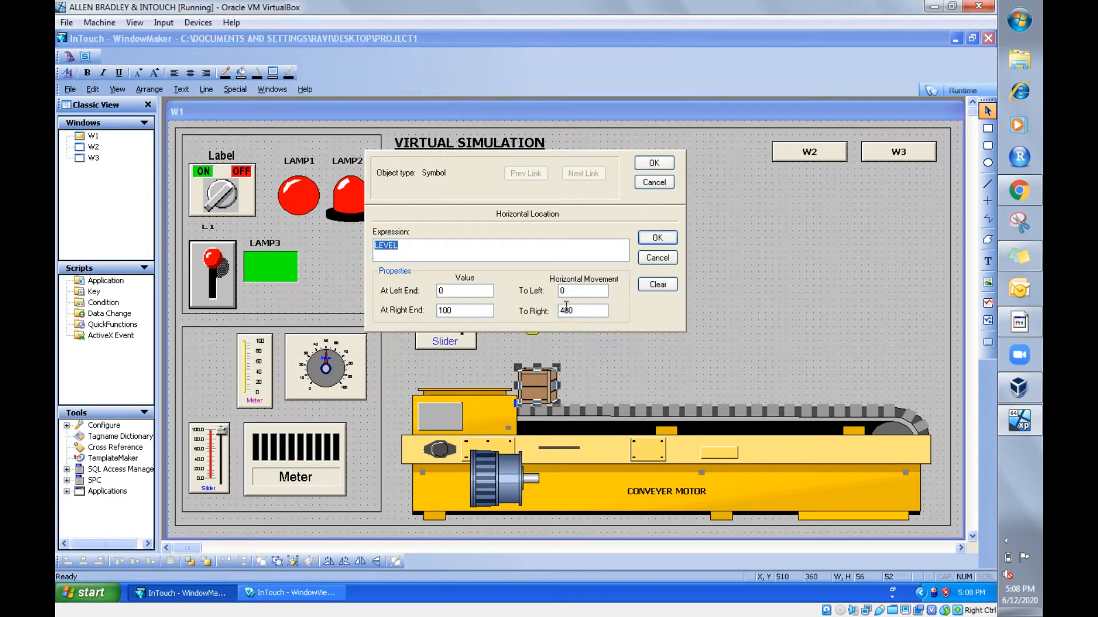
click(648, 239)
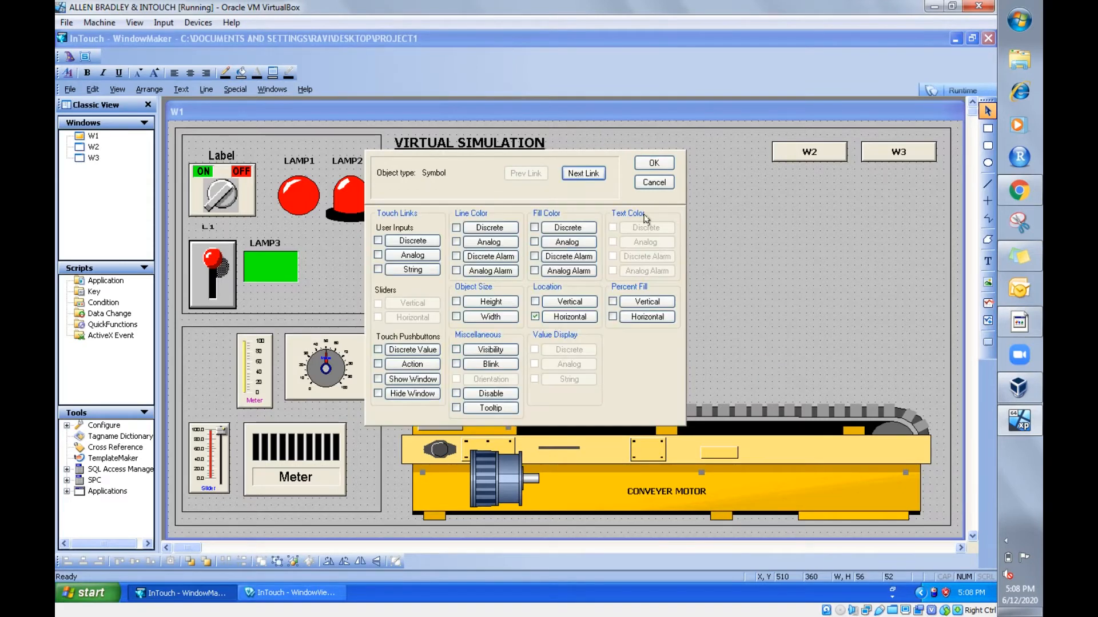
click(653, 163)
click(593, 358)
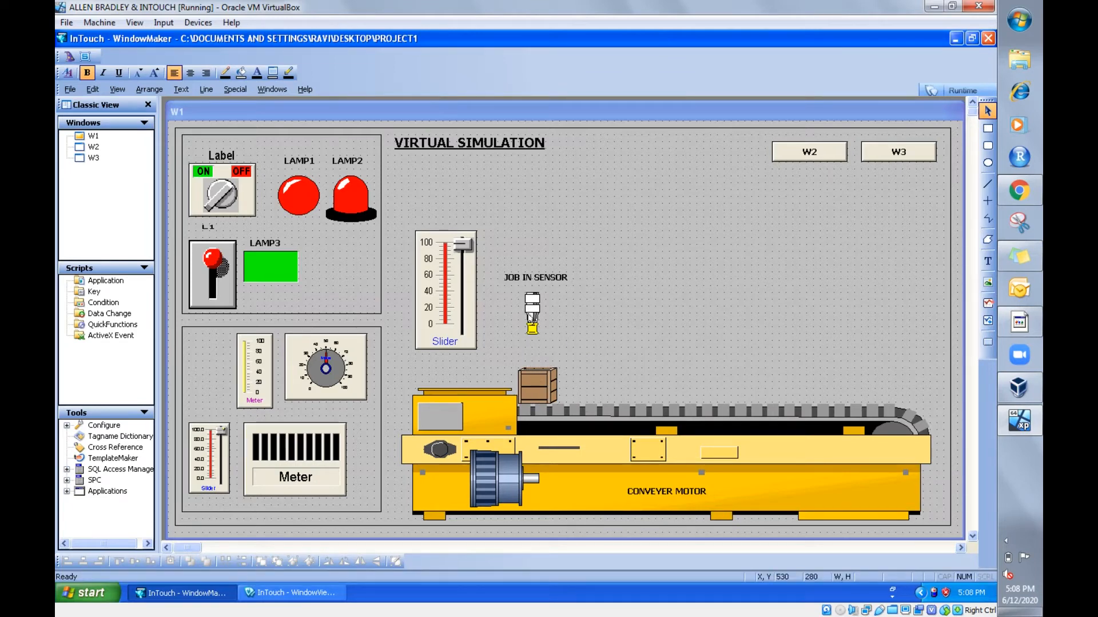
- Set the job-in sensor's blink expression to LEVEL<10 and its attribute to Blink visible with these attributes
double_click(532, 316)
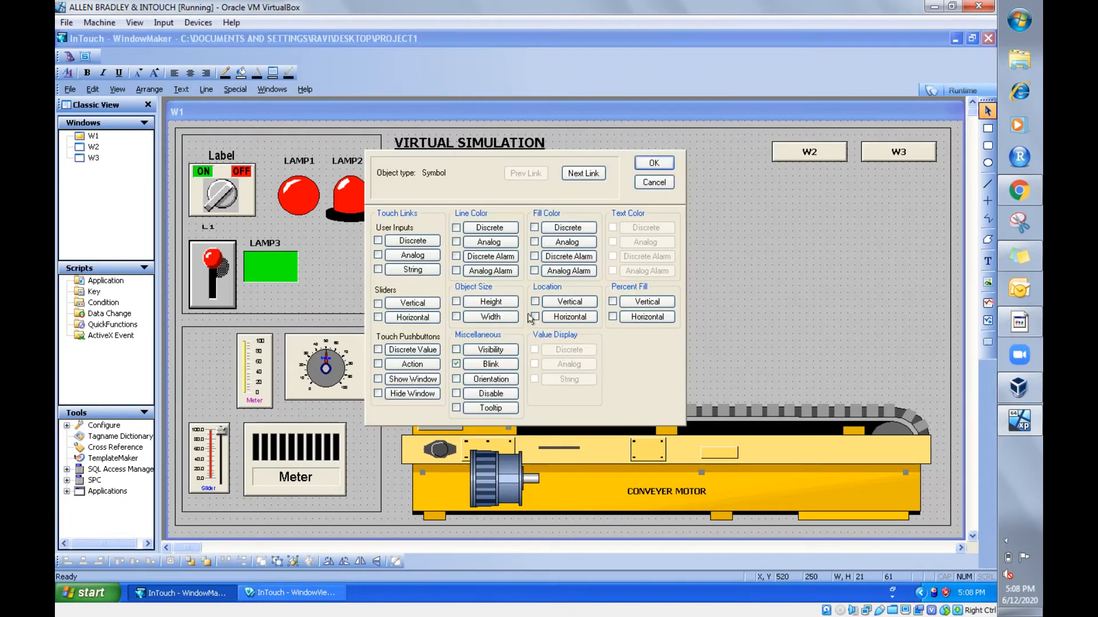
click(487, 368)
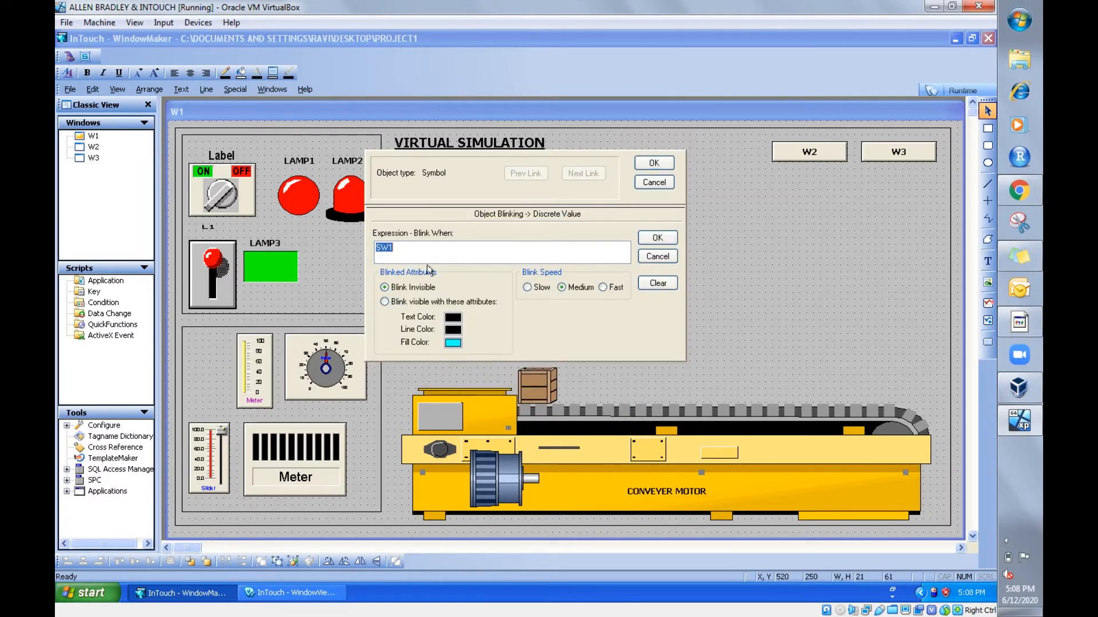
key(Delete)
double_click(419, 249)
click(492, 355)
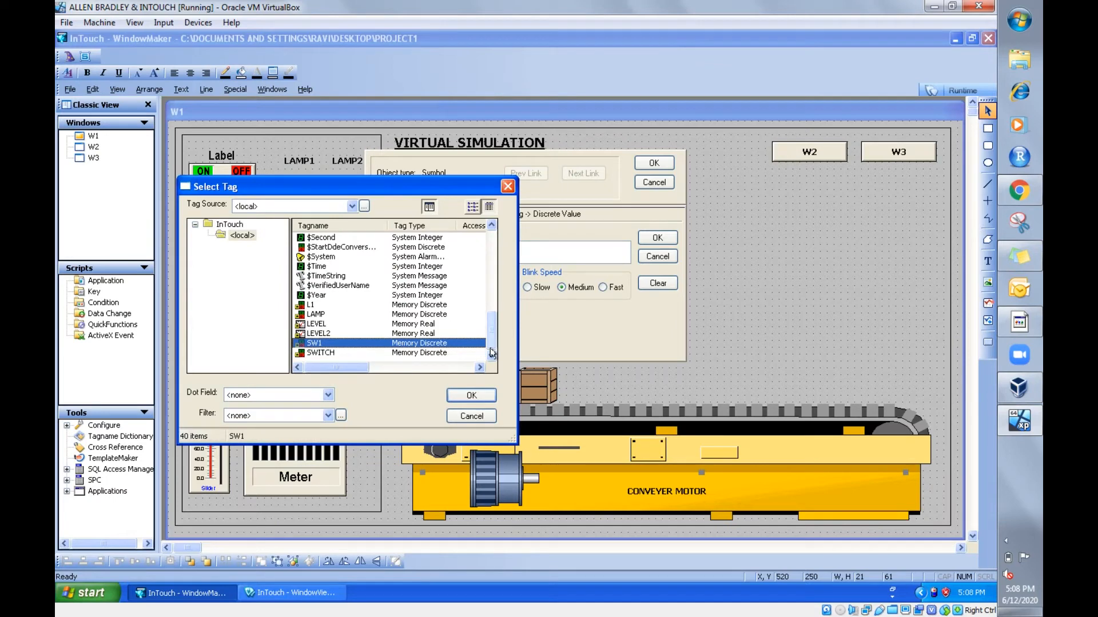
double_click(404, 324)
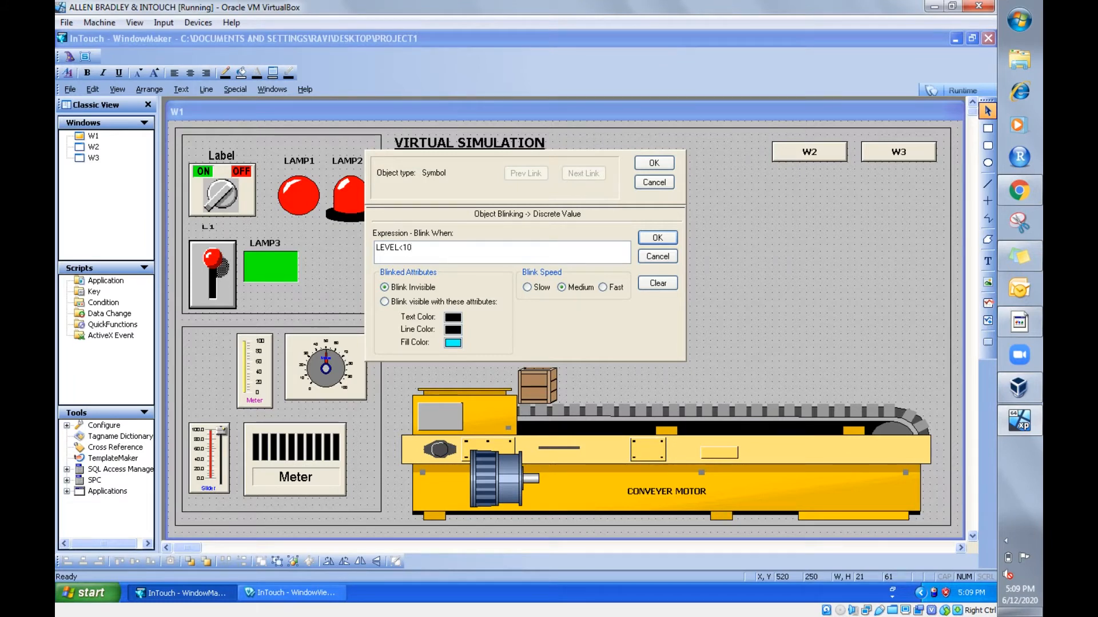
click(385, 302)
click(654, 242)
click(654, 163)
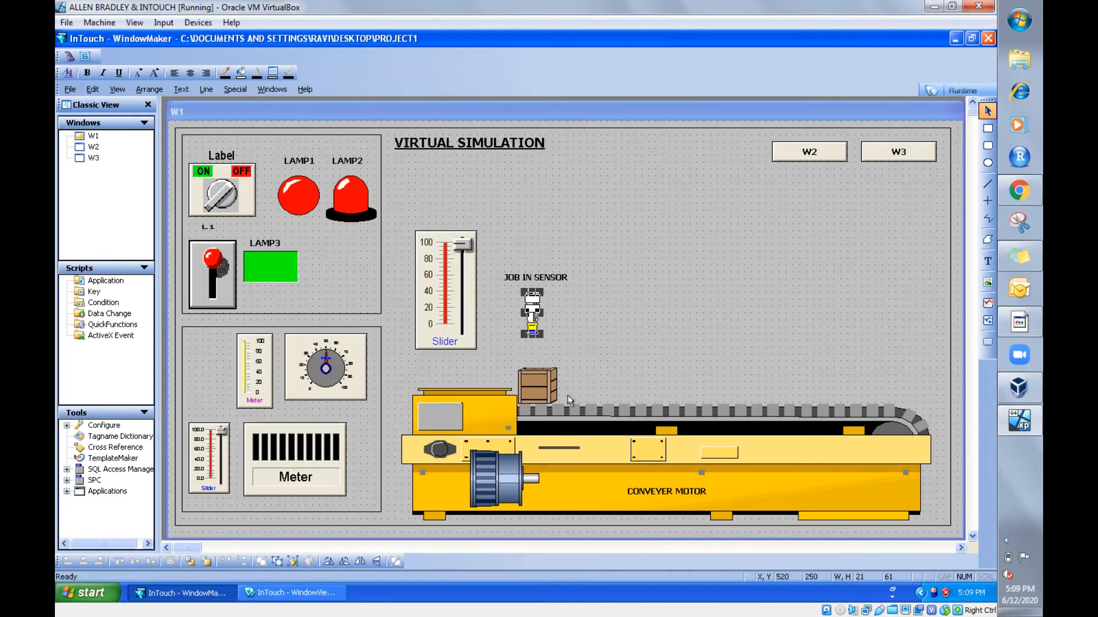
- Test the level-based sensor blink in runtime by moving the large slider gradually up to 100 and back to 0, and return to development mode
click(939, 88)
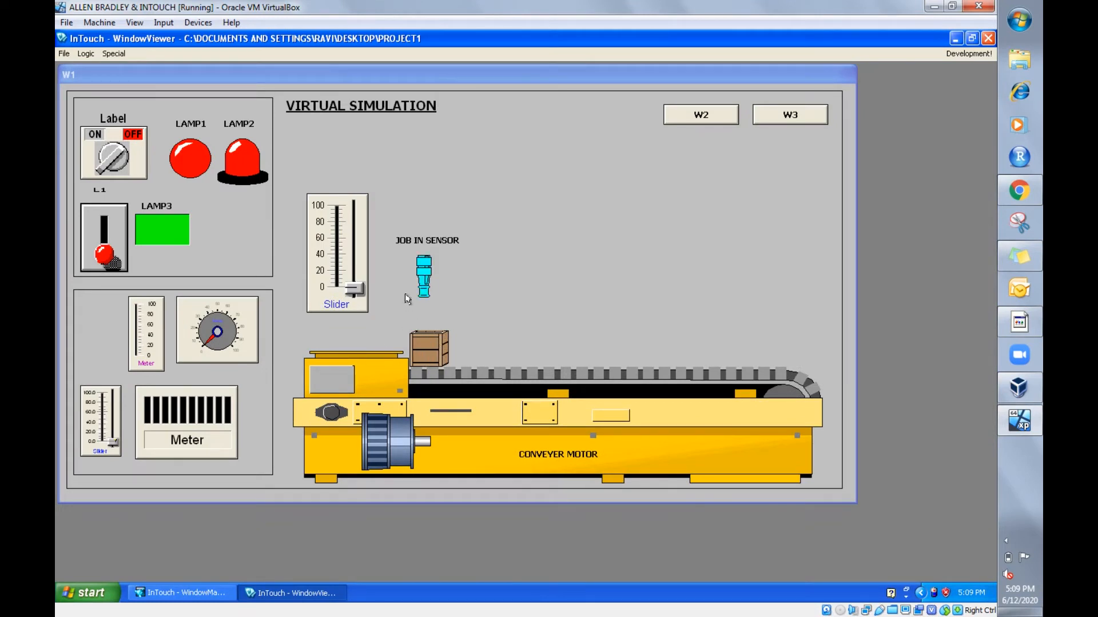
click(347, 283)
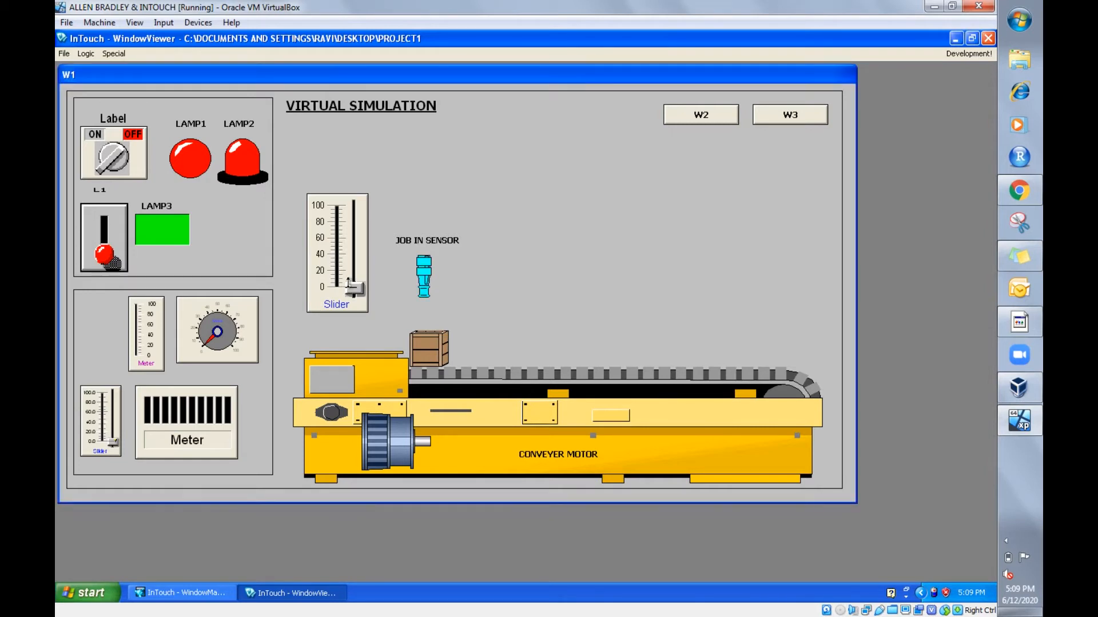
drag(347, 283, 348, 271)
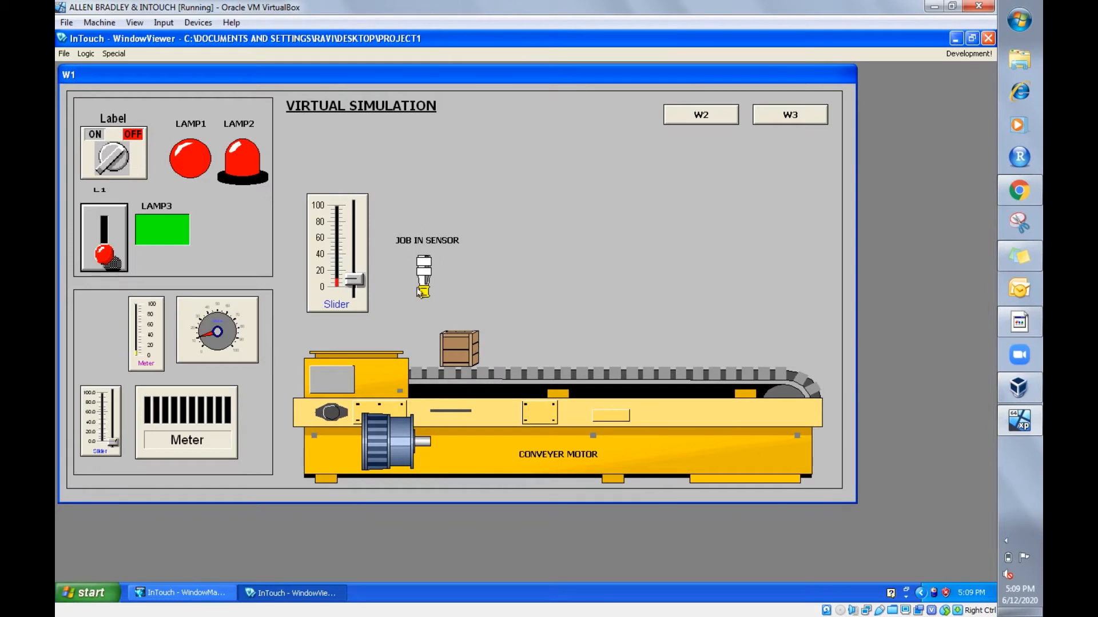
drag(354, 279, 355, 264)
drag(357, 250, 362, 199)
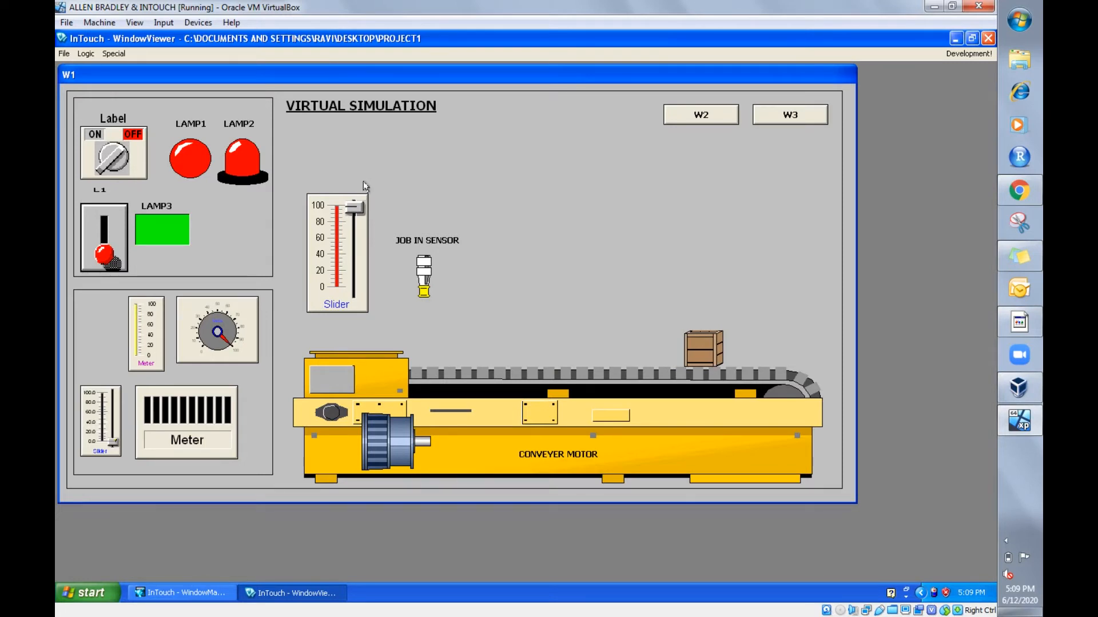
drag(350, 213, 353, 283)
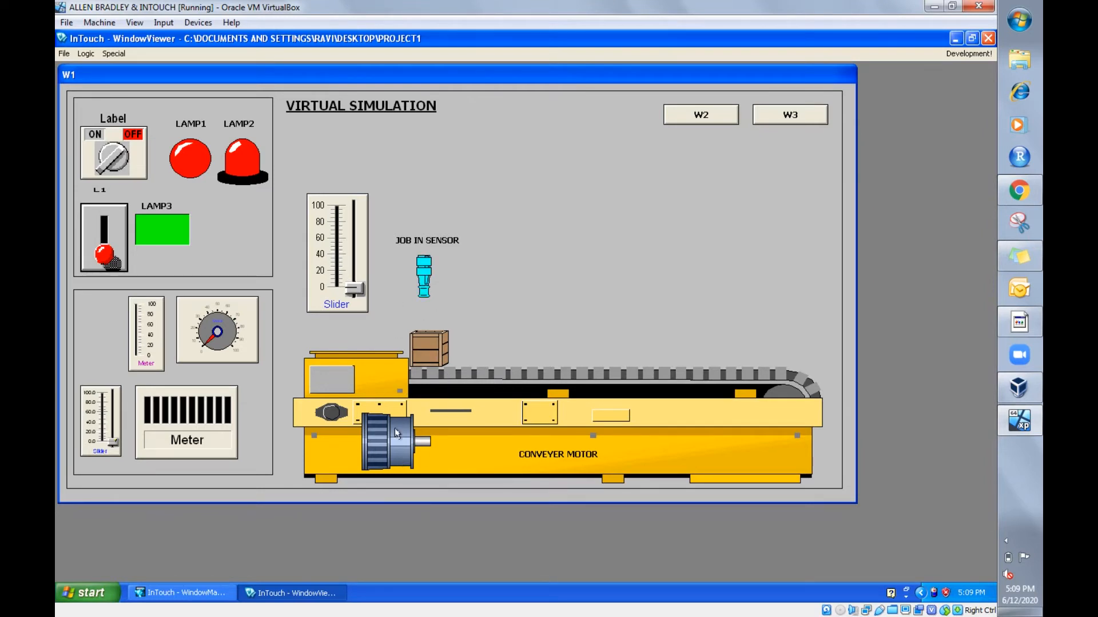
click(974, 56)
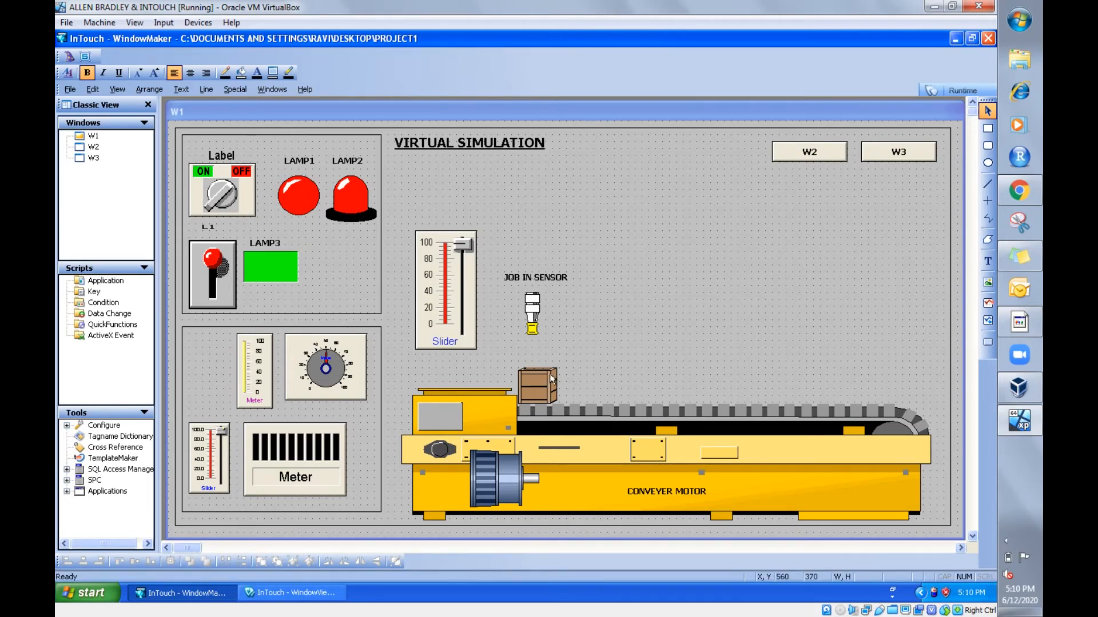
- Duplicate the job-in sensor and place the copy above the far right end of the conveyor, level with the original
click(531, 304)
right_click(532, 305)
click(564, 311)
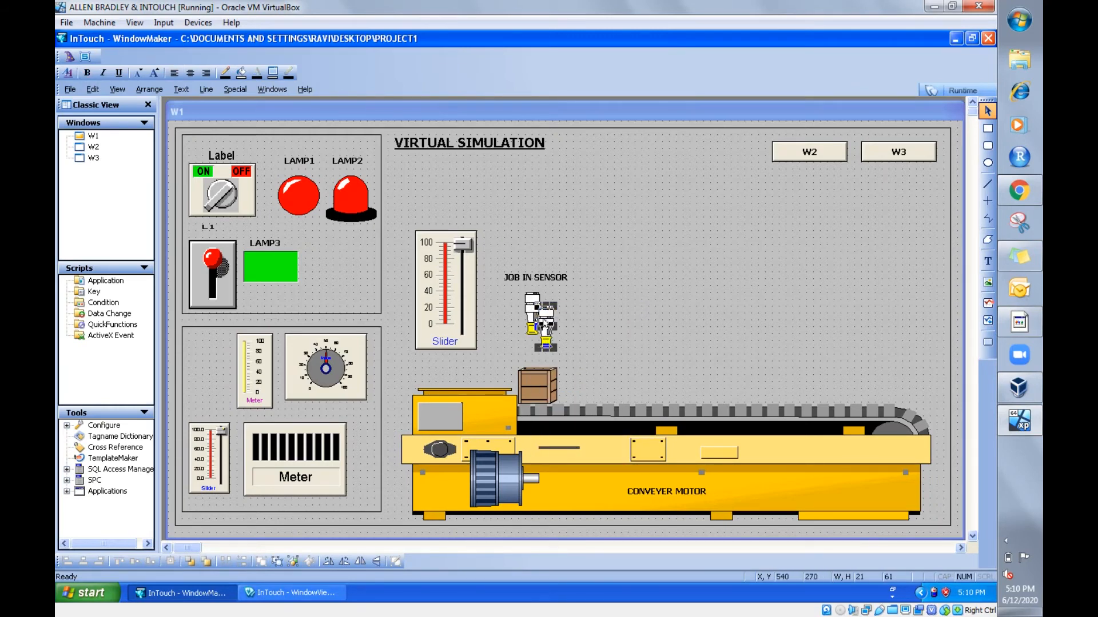
drag(544, 324, 884, 309)
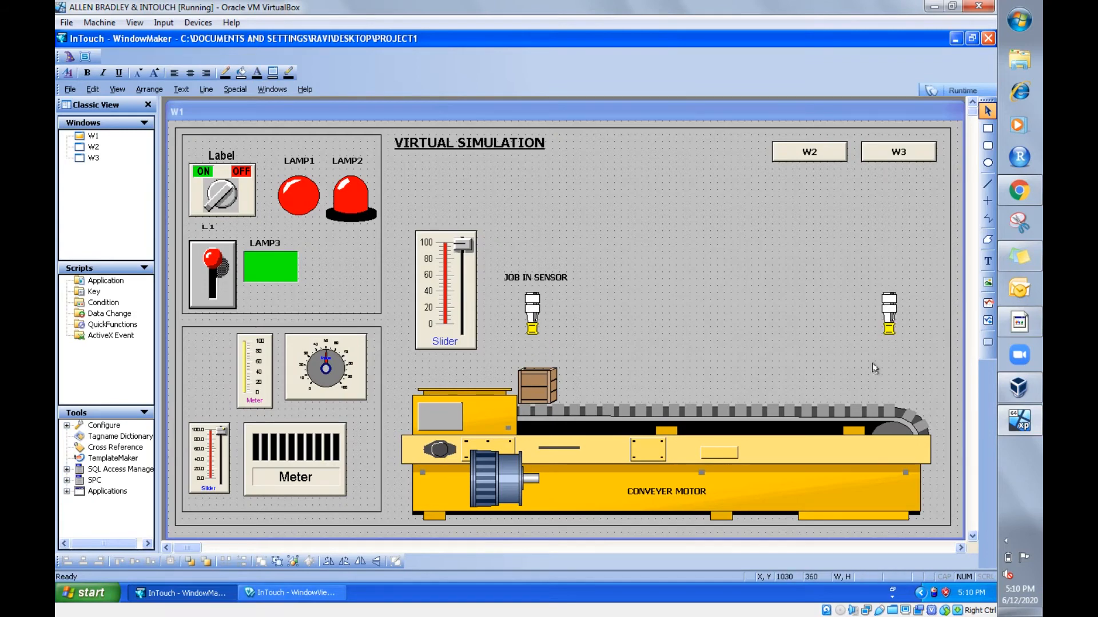
- Add the text label JOB OUT SENSOR just above the duplicated sensor
click(987, 261)
click(870, 283)
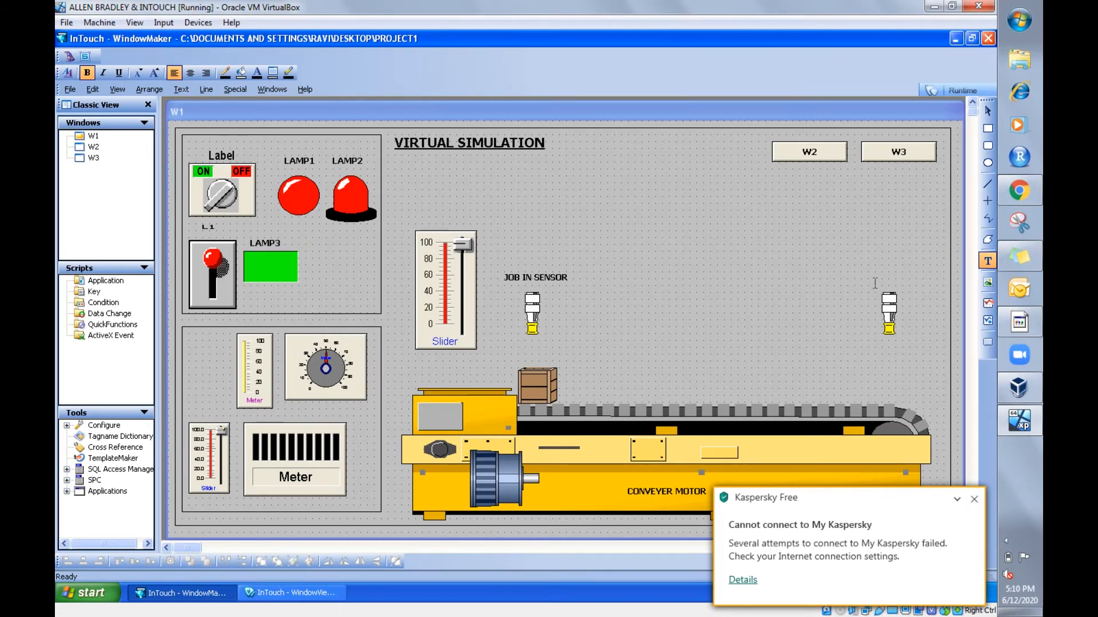
key(BackSpace)
text(JOB OUT SENSOR)
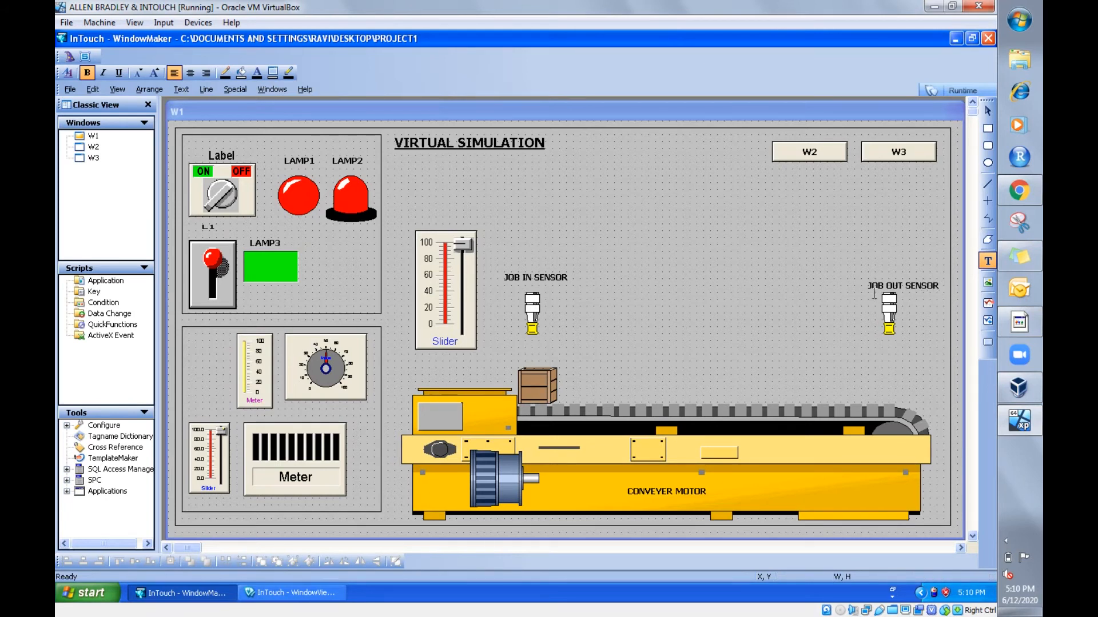
click(933, 329)
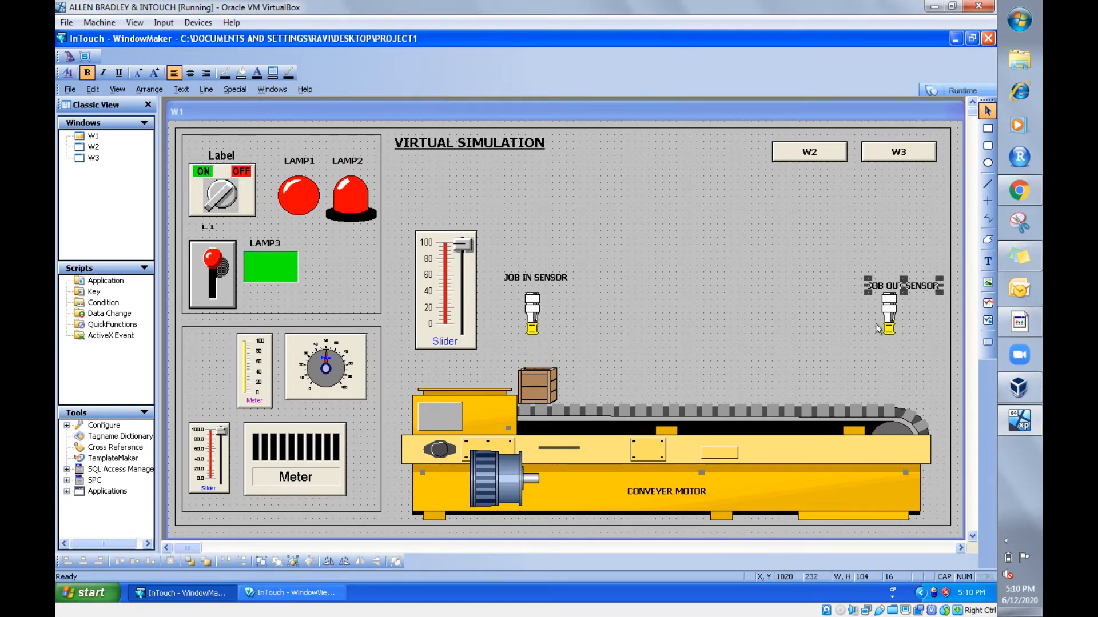
click(773, 303)
- Set the To Right value of the crate's horizontal movement to 500
double_click(546, 394)
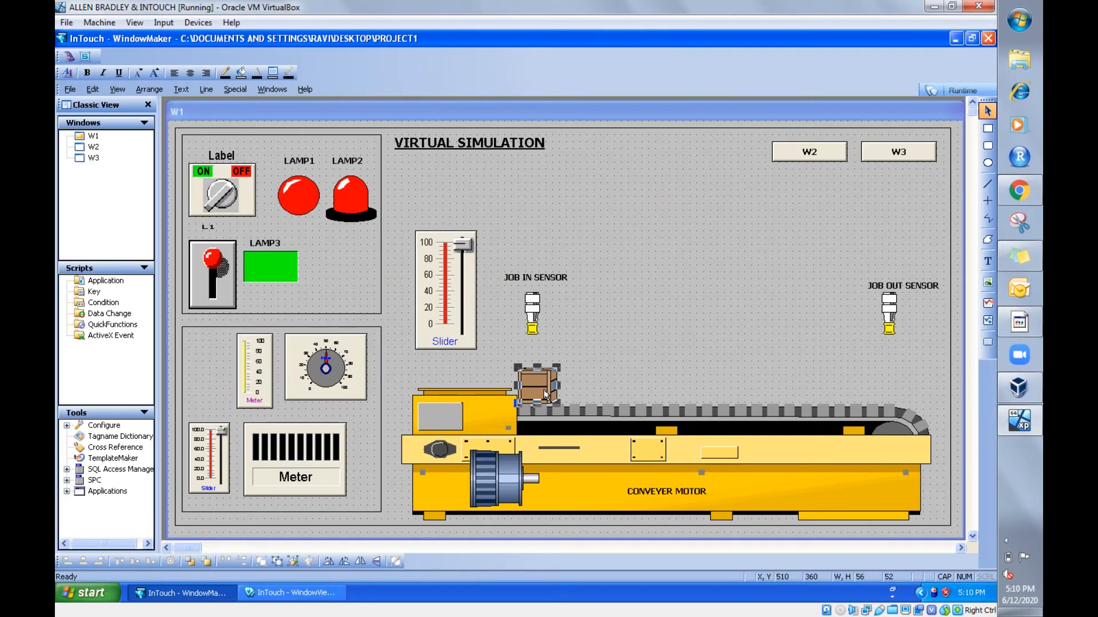
click(580, 310)
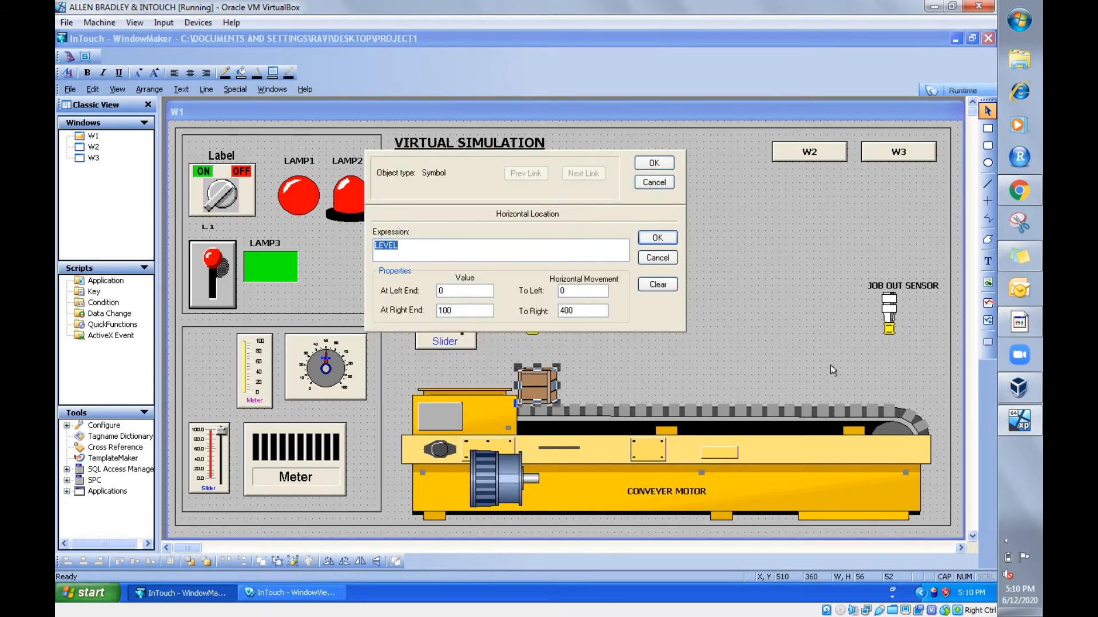
double_click(581, 311)
text(500)
click(658, 237)
click(654, 163)
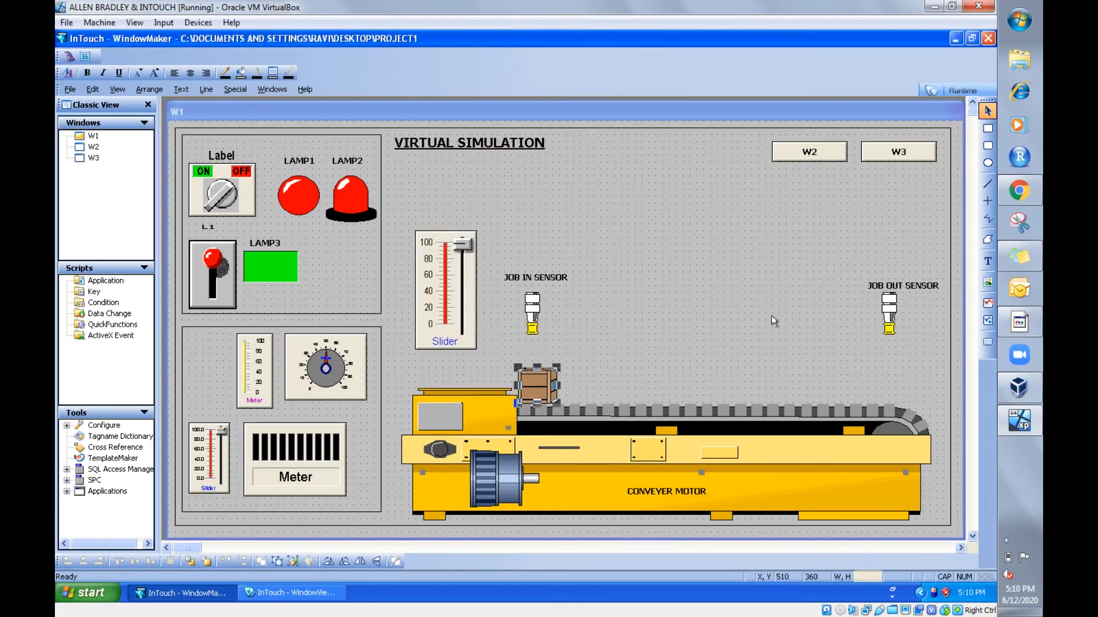
- Change the job-out sensor's blink expression to LEVEL >90, keeping the medium blink speed and fill color
double_click(887, 309)
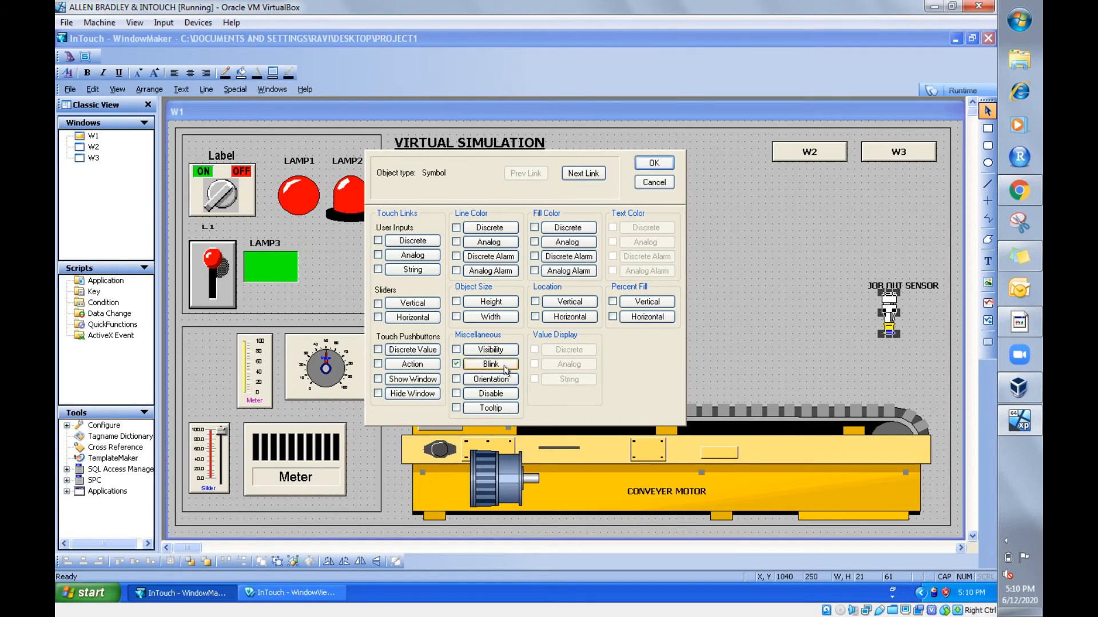
click(505, 371)
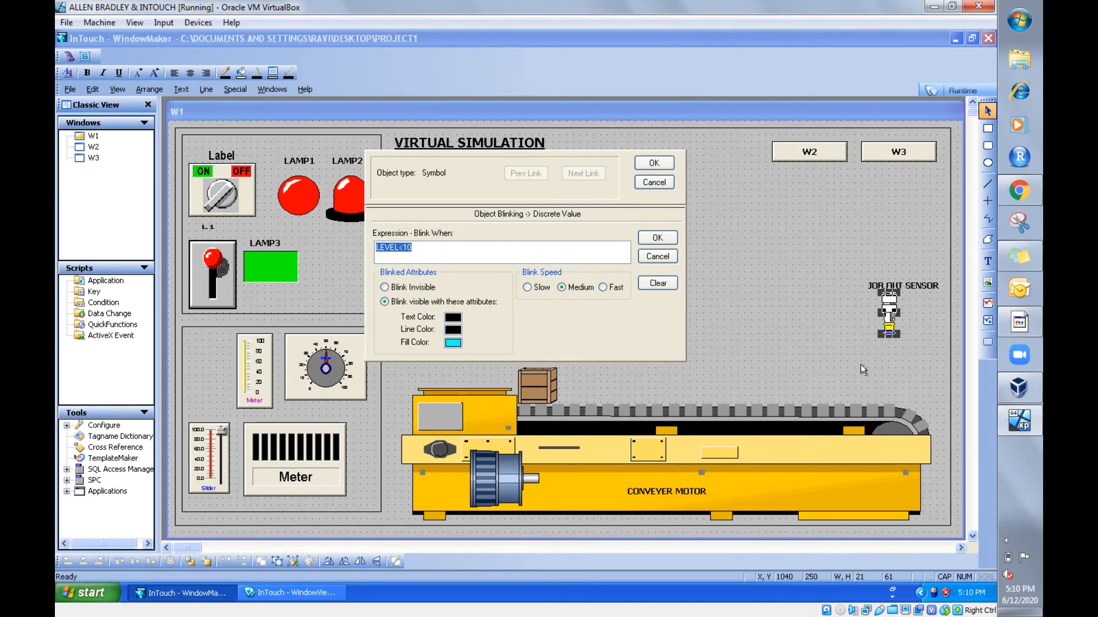
click(406, 249)
key(BackSpace)
key(BackSpace)
key(BackSpace)
click(657, 238)
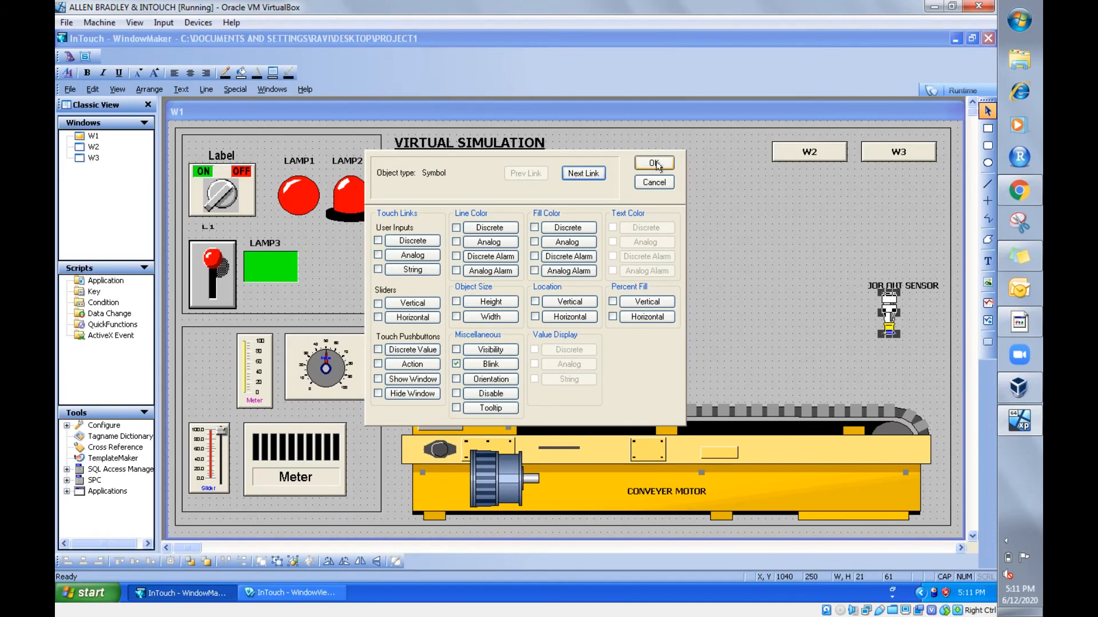
click(655, 164)
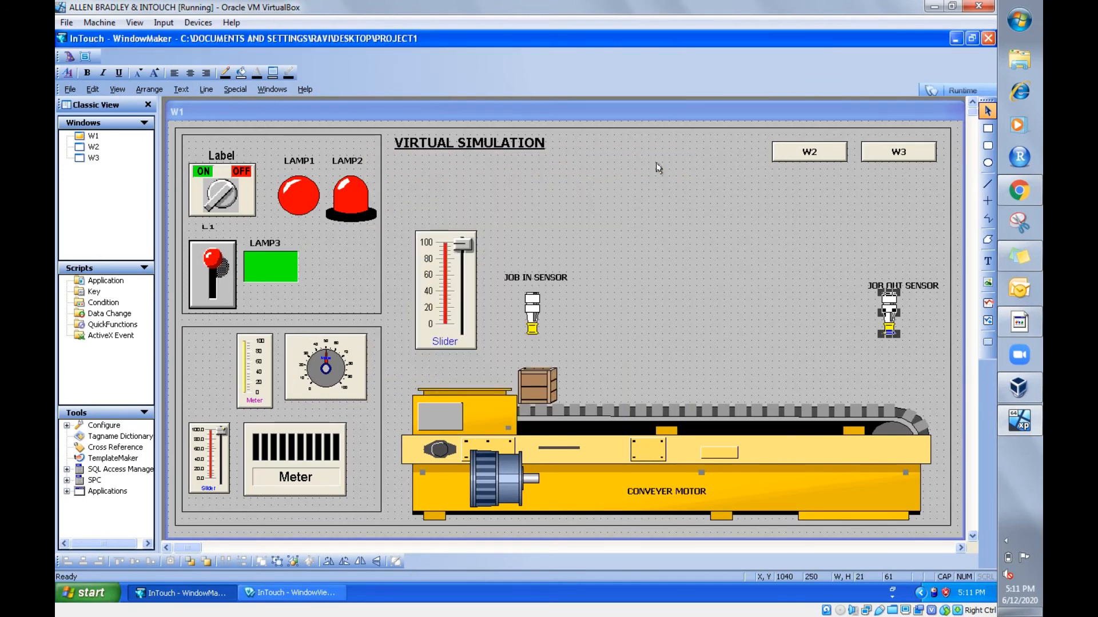
- Add a blink animation to the conveyor motor symbol with the expression LEVEL >1
click(483, 493)
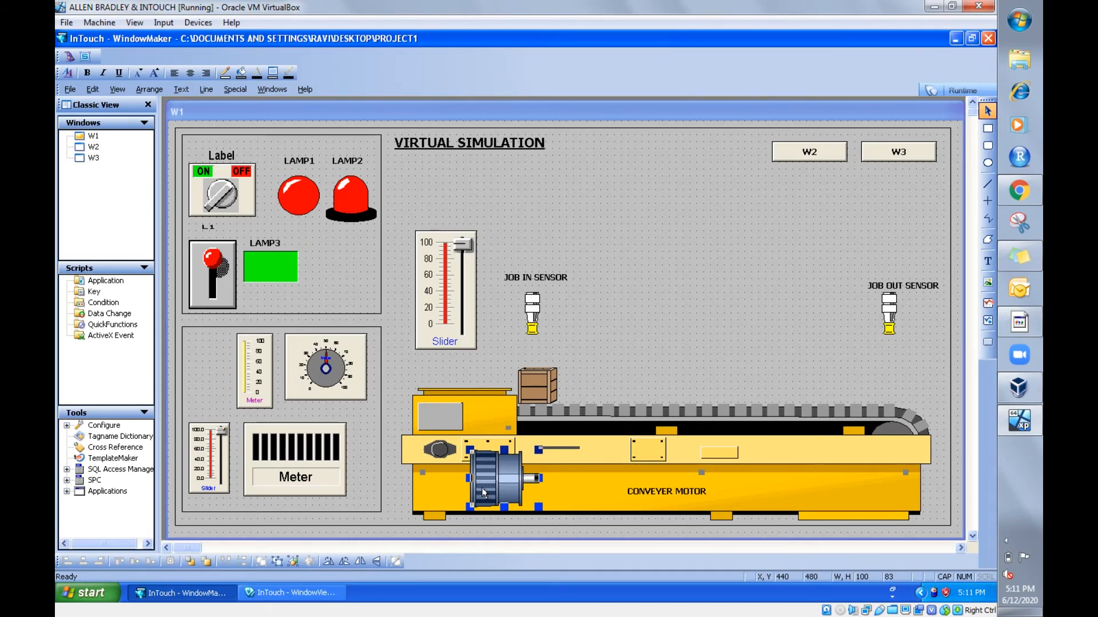
double_click(484, 493)
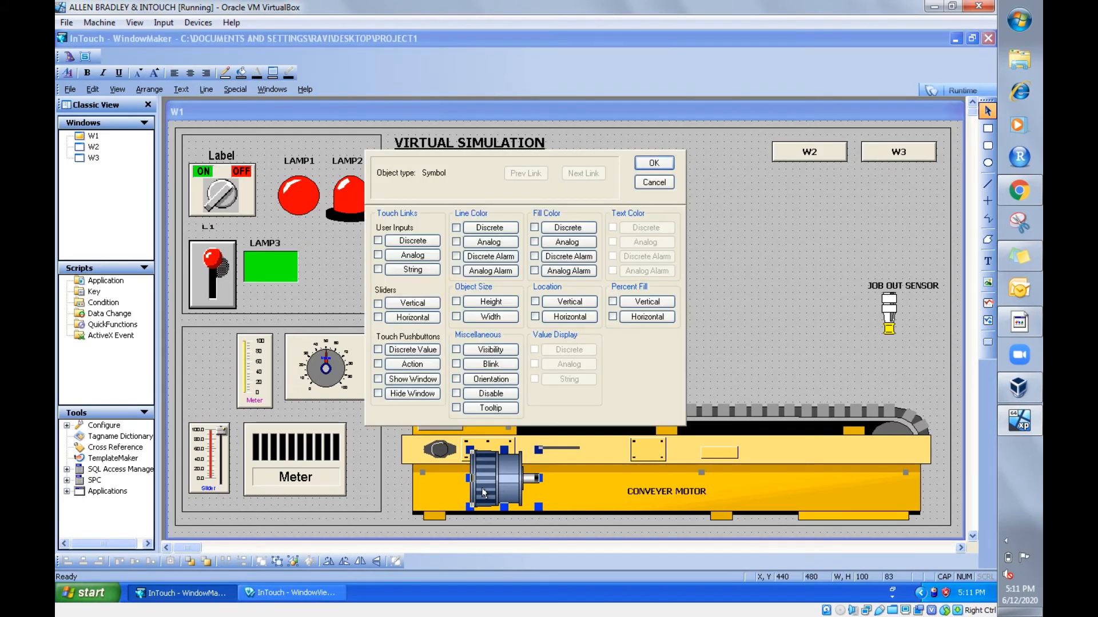
click(514, 365)
click(456, 257)
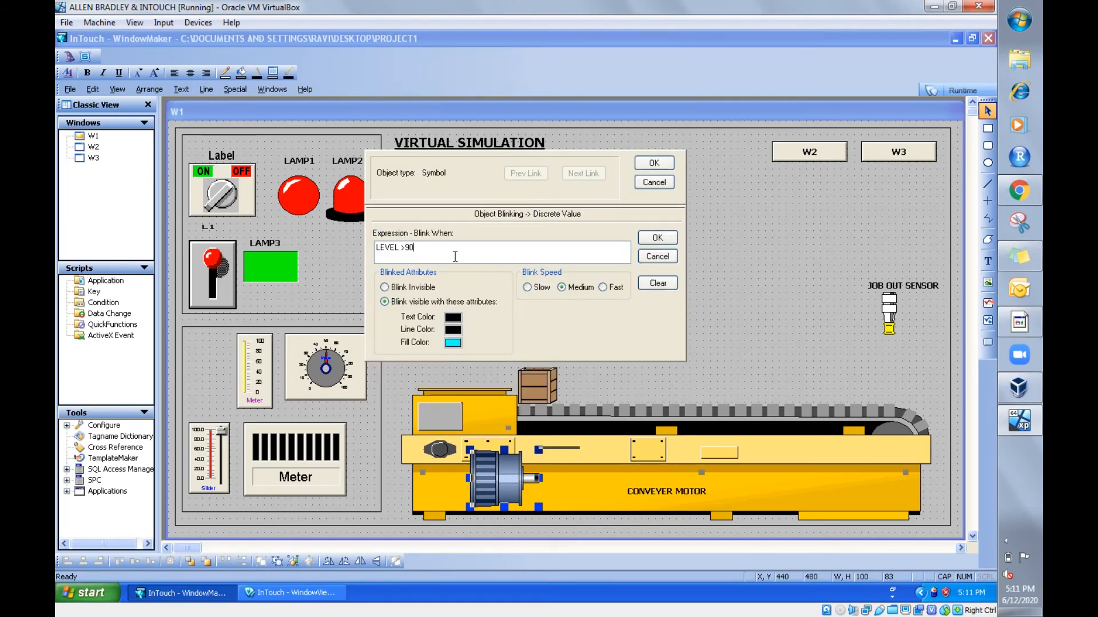
key(BackSpace)
key(BackSpace)
text(1)
click(656, 238)
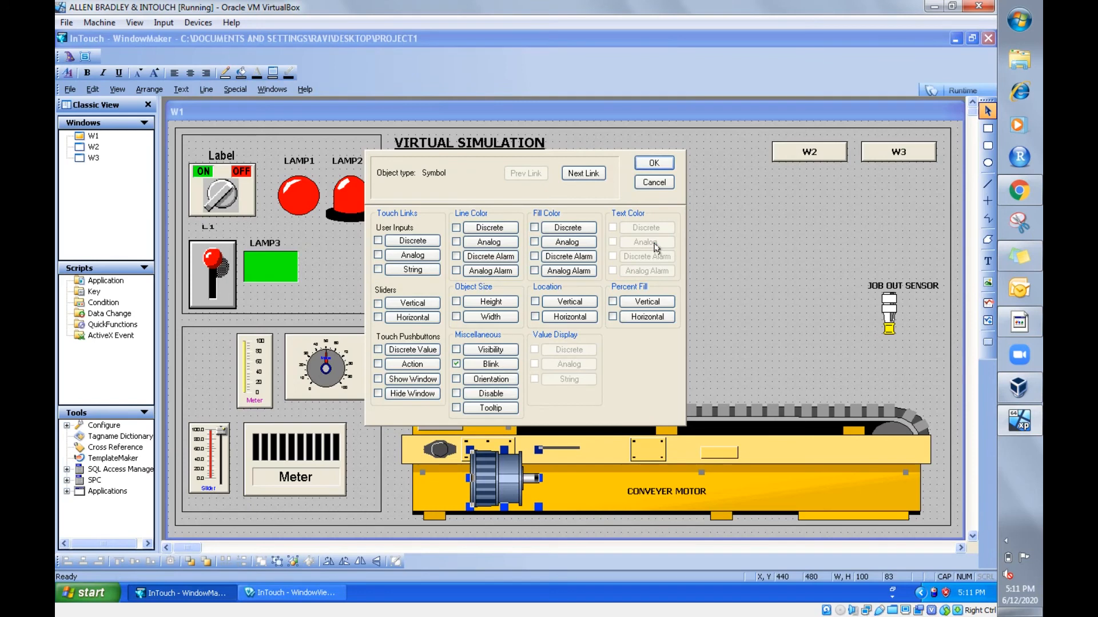
click(658, 162)
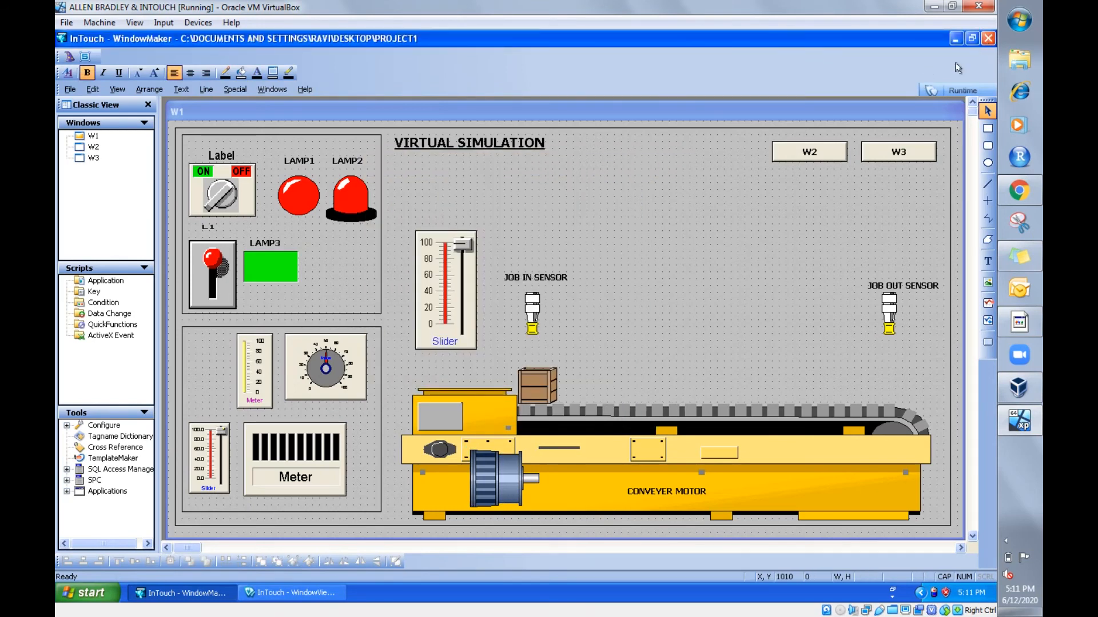
- Test the sensor and motor blinking in runtime by moving the large slider gradually up near 100 and back to 0, and return to development mode
click(949, 89)
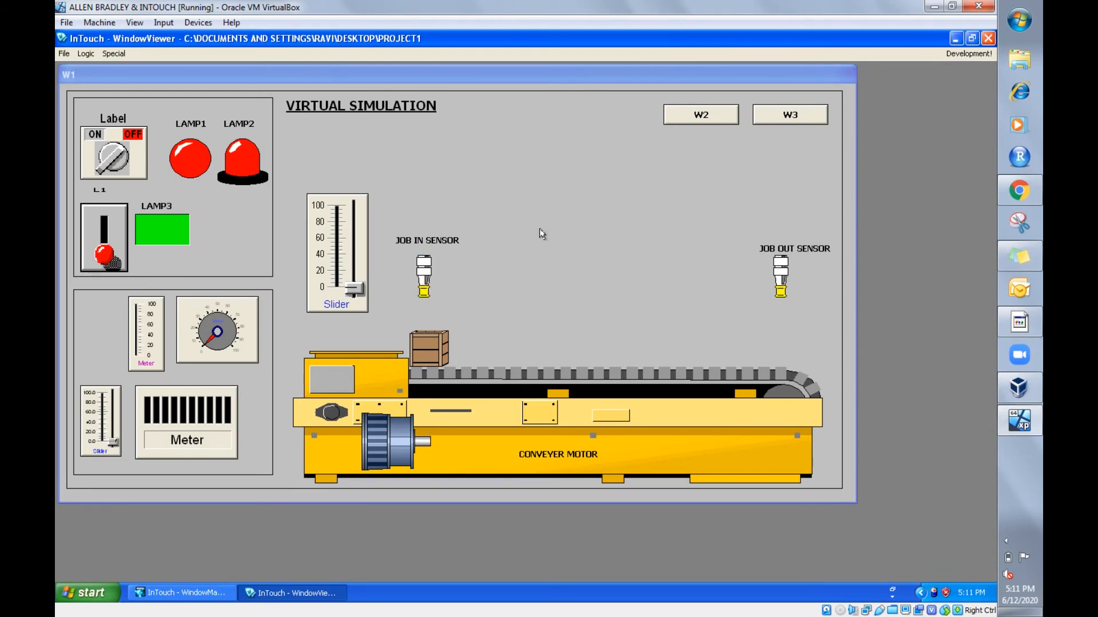
drag(351, 290, 351, 276)
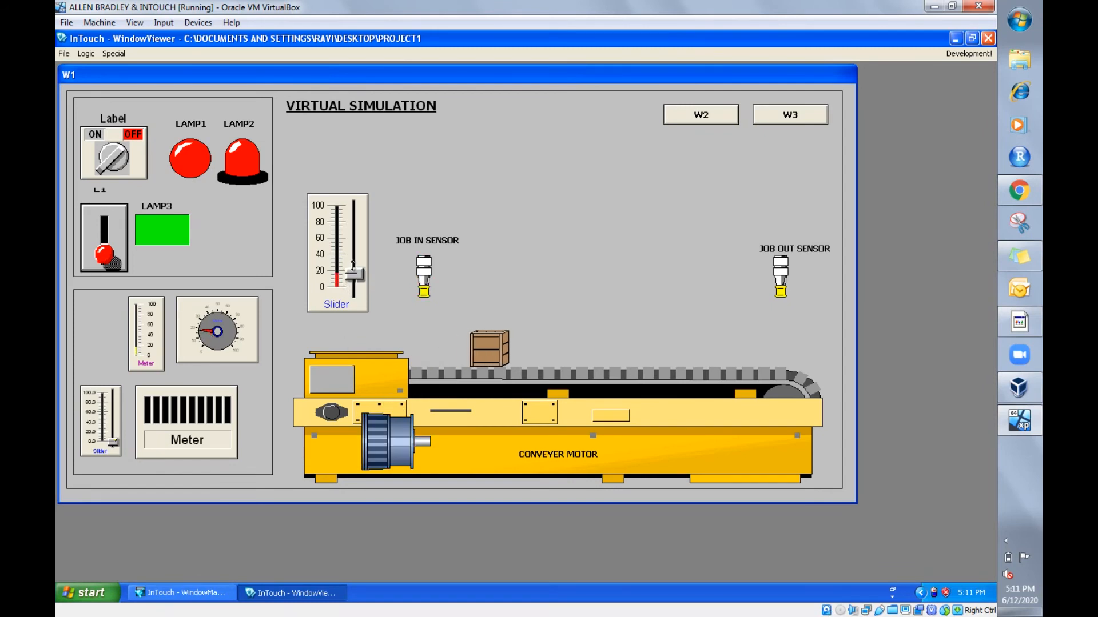
drag(350, 274, 350, 266)
drag(353, 275, 361, 200)
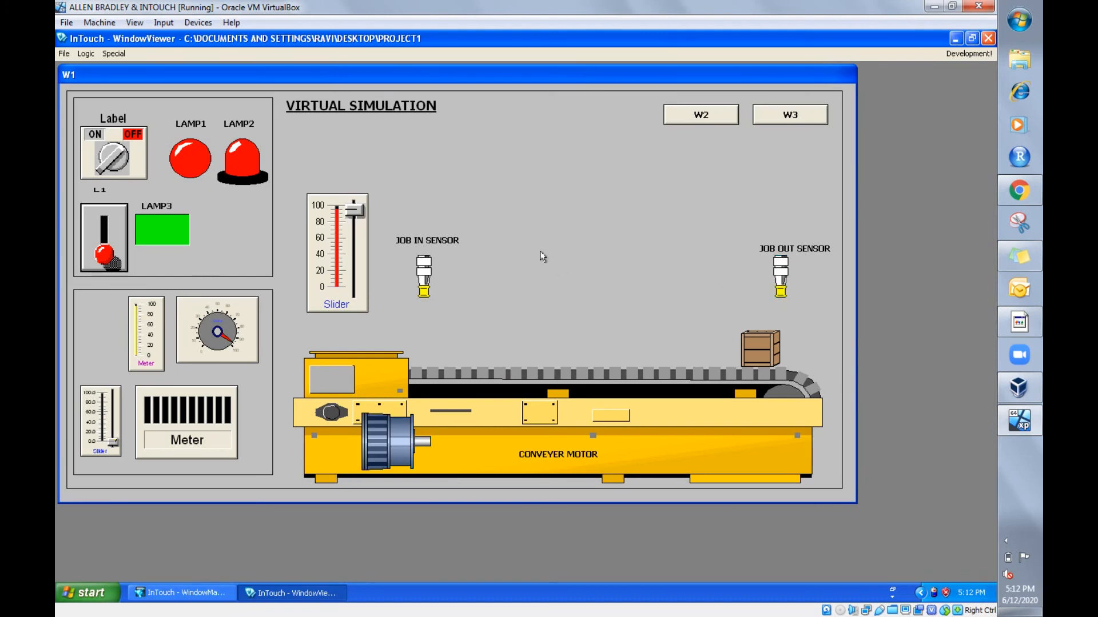
drag(357, 211, 356, 293)
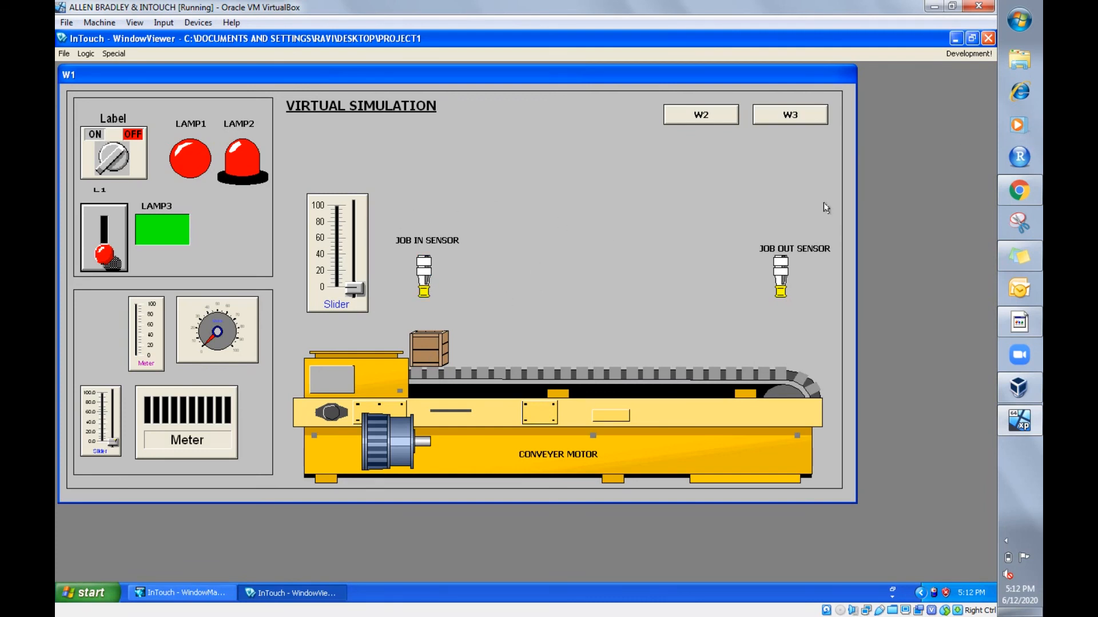
click(955, 55)
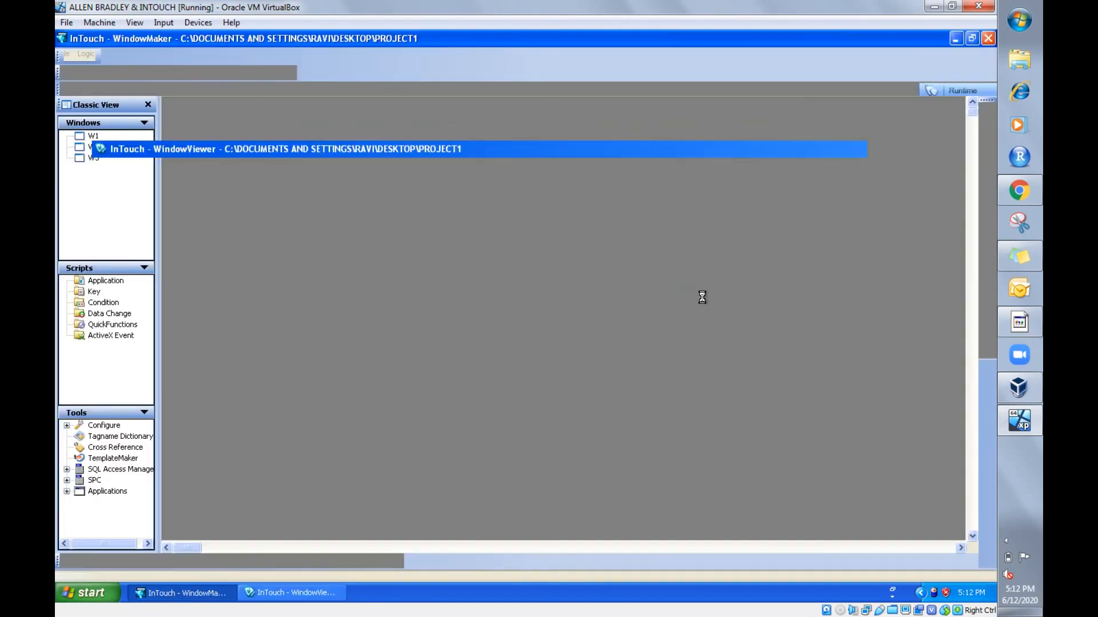
click(987, 163)
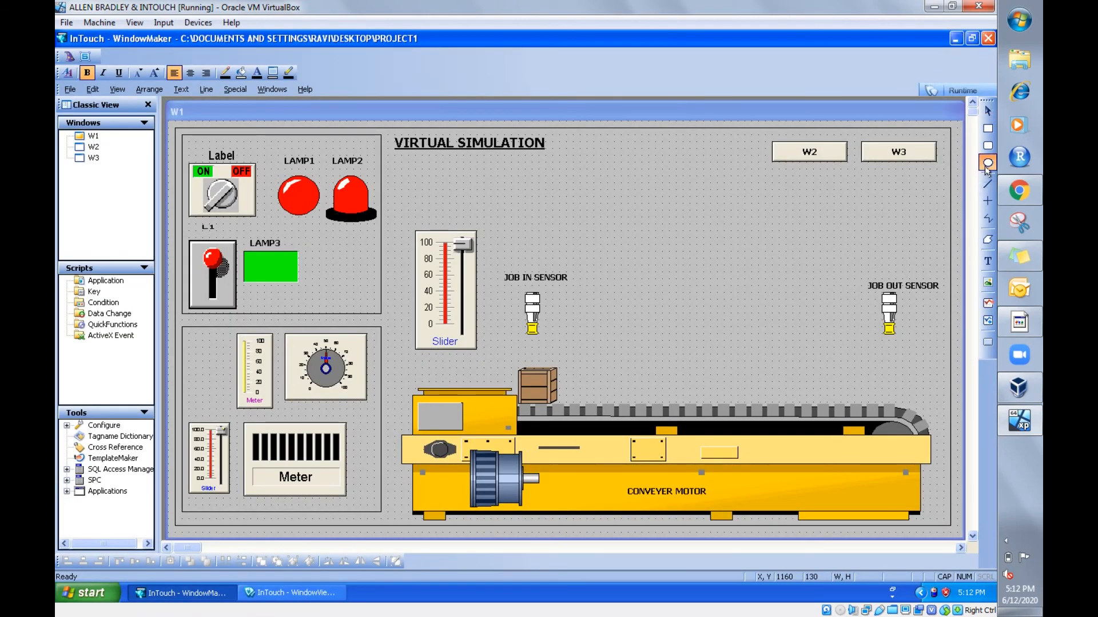
drag(656, 252, 686, 259)
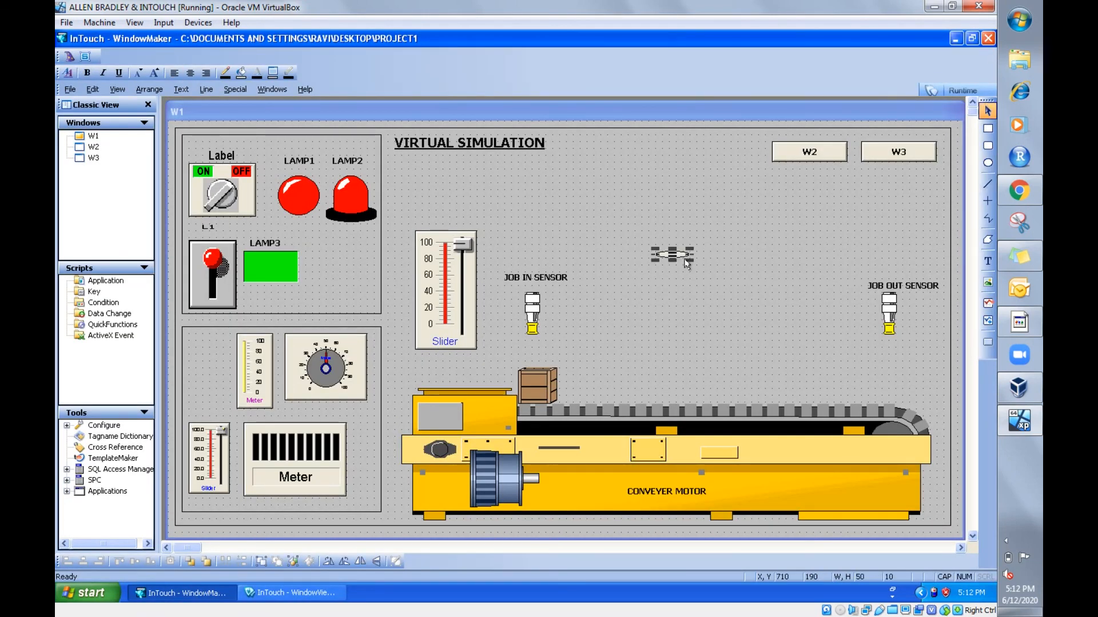
double_click(672, 257)
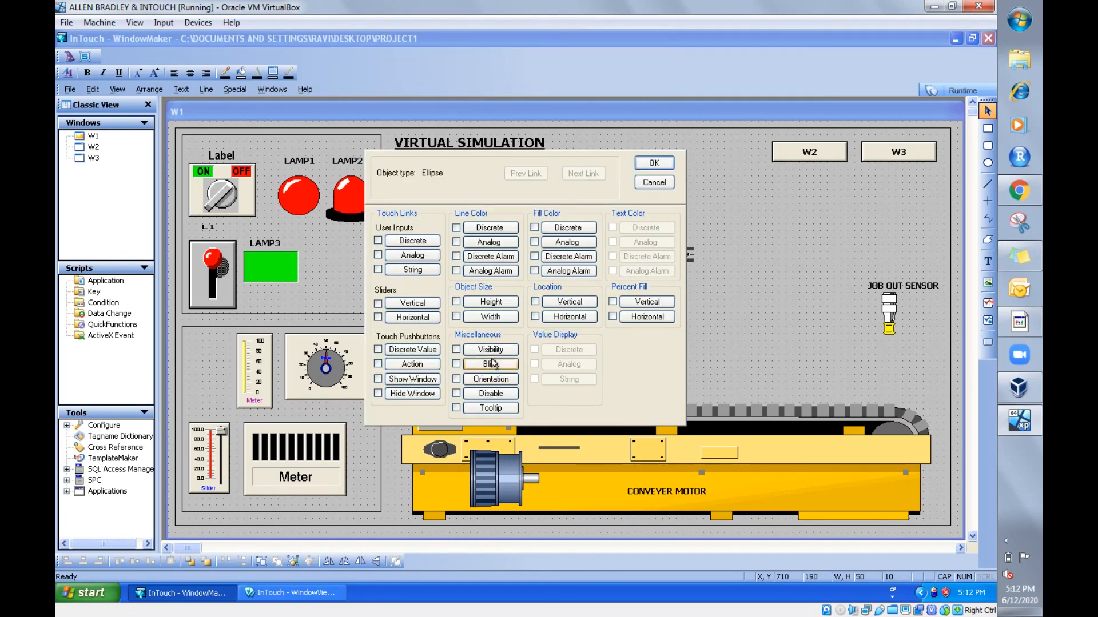
click(654, 183)
click(698, 255)
click(680, 254)
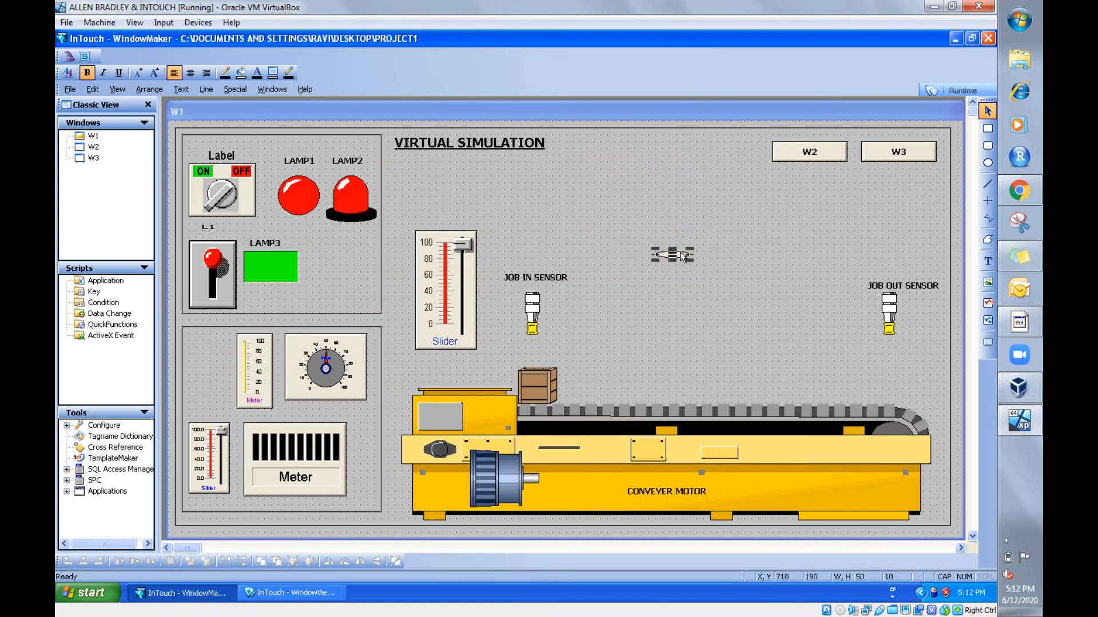
key(Delete)
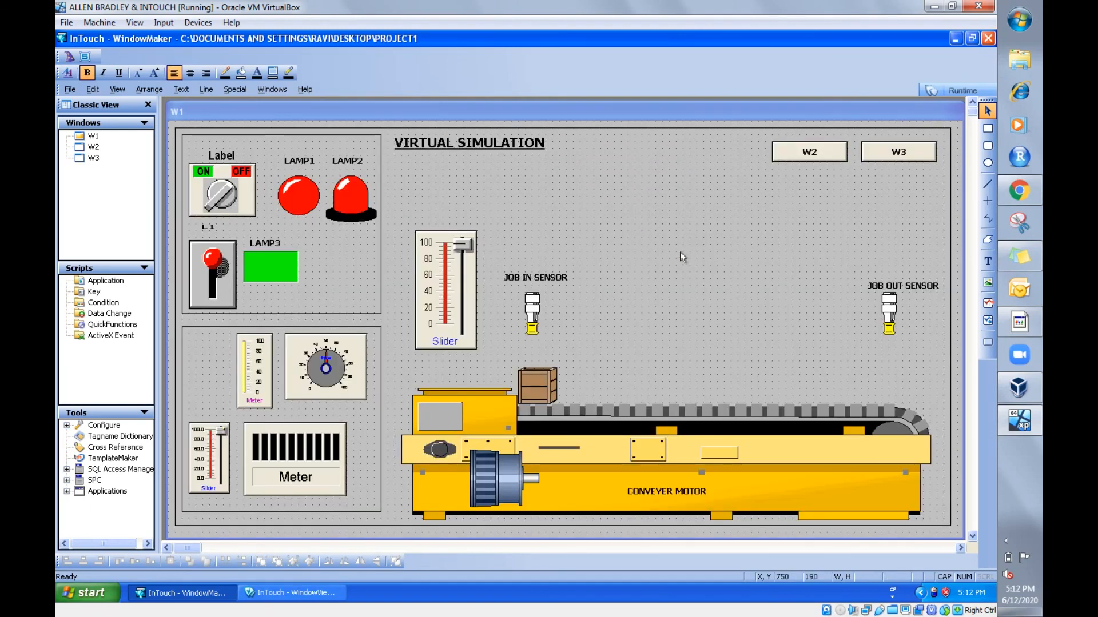
click(1024, 451)
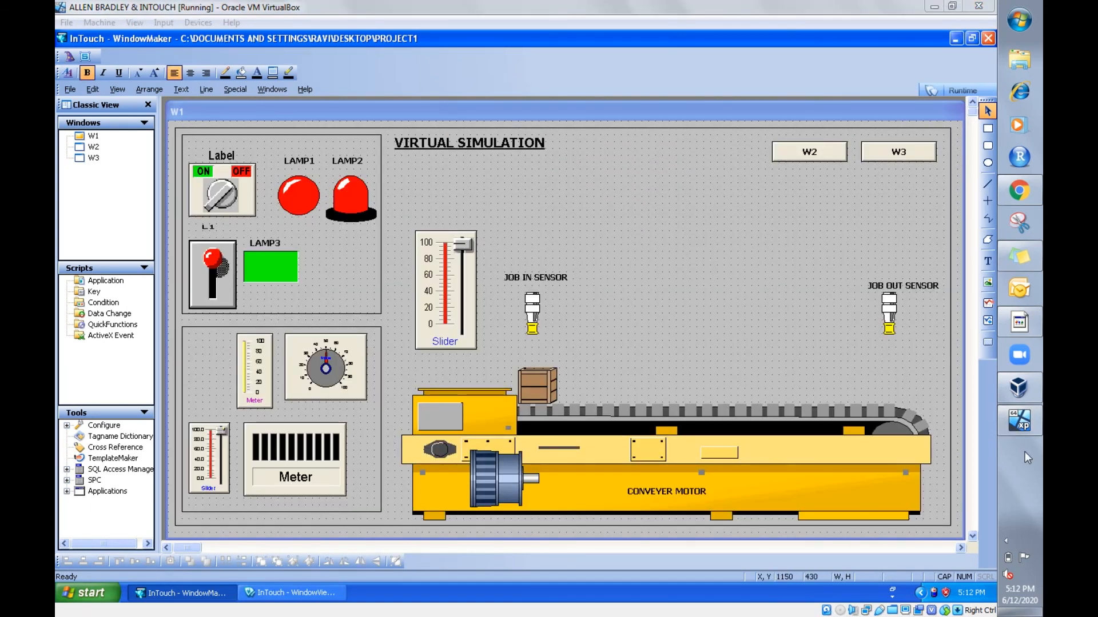